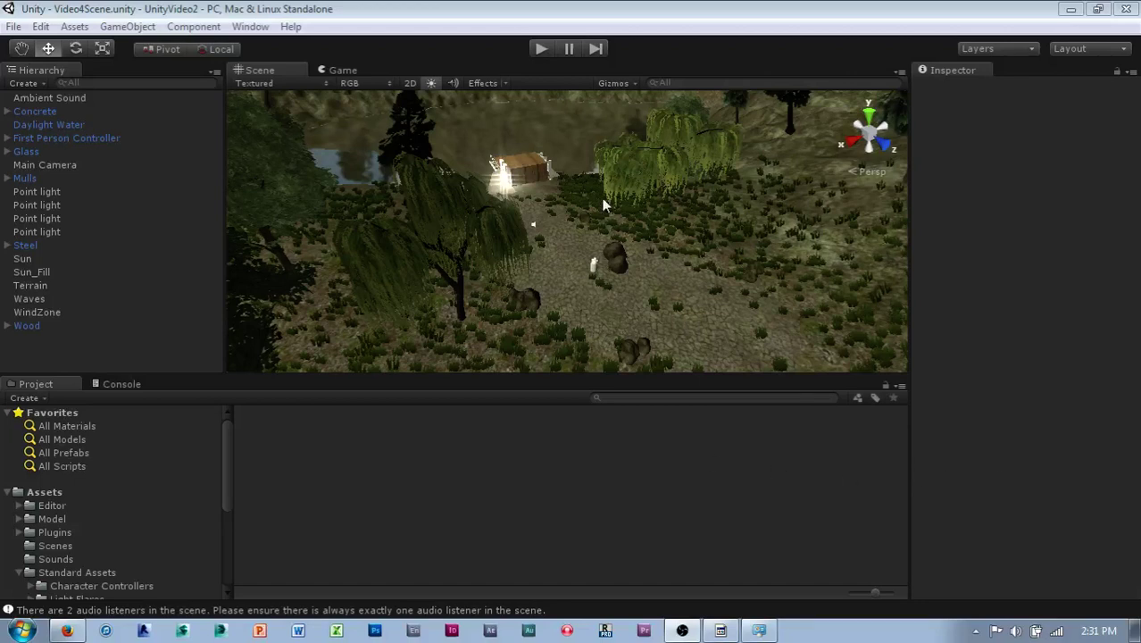
# Orbit, pan and zoom the Scene view to survey the cabin, lake and far hills
pyautogui.keyDown('alt'); pyautogui.moveTo(614, 192); pyautogui.dragTo(664, 258); pyautogui.keyUp('alt')
pyautogui.scroll(10, 664, 258)
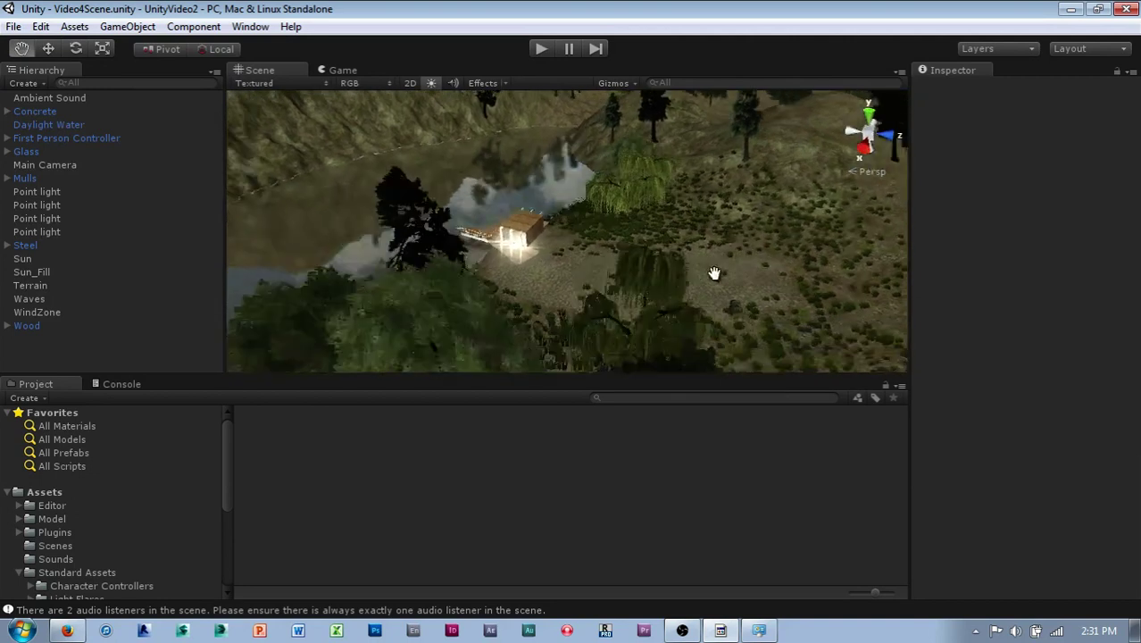
pyautogui.keyDown('alt'); pyautogui.moveTo(753, 262); pyautogui.dragTo(593, 211); pyautogui.keyUp('alt')
pyautogui.moveTo(593, 210); pyautogui.dragTo(639, 280, button='middle')
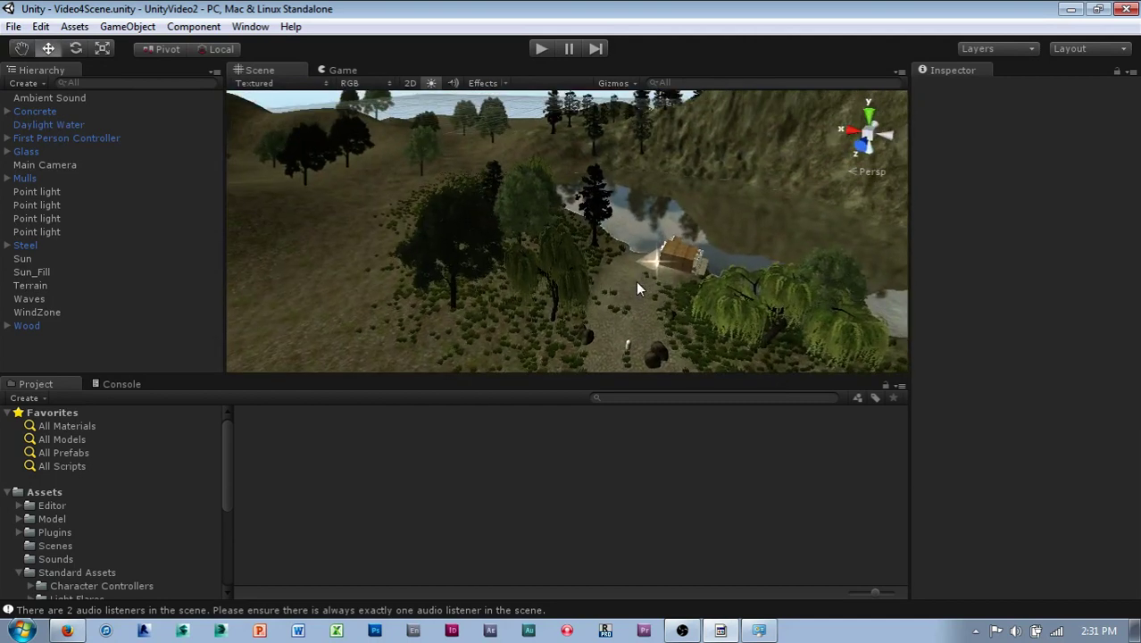
pyautogui.scroll(5, 606, 255)
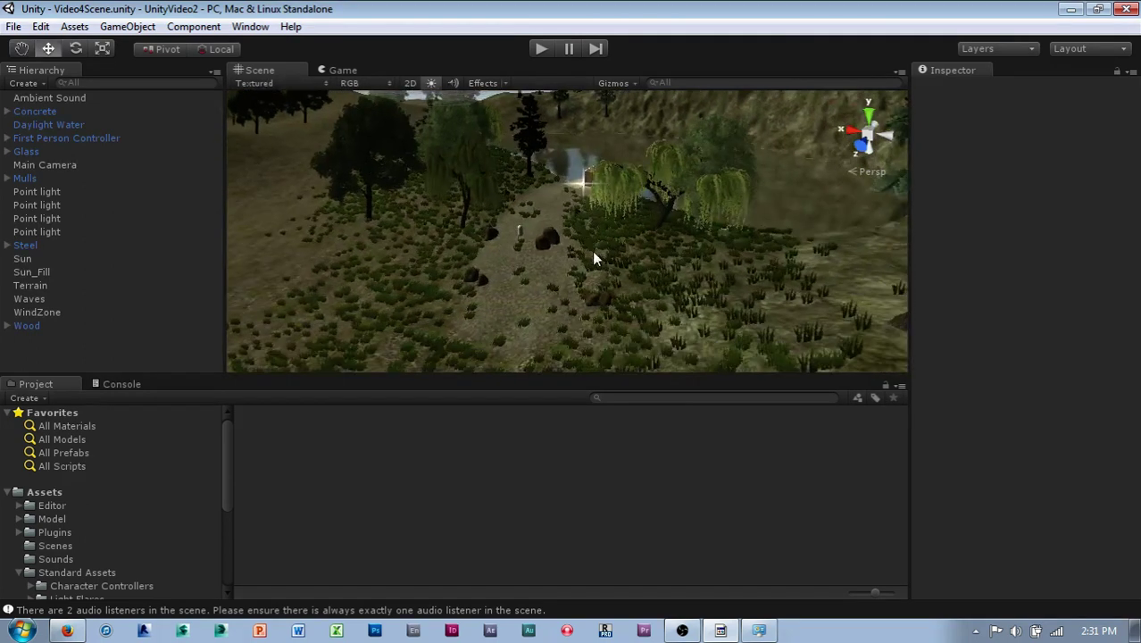
pyautogui.keyDown('alt'); pyautogui.moveTo(595, 252); pyautogui.dragTo(674, 239); pyautogui.keyUp('alt')
pyautogui.scroll(-3, 571, 270)
pyautogui.scroll(-2, 616, 222)
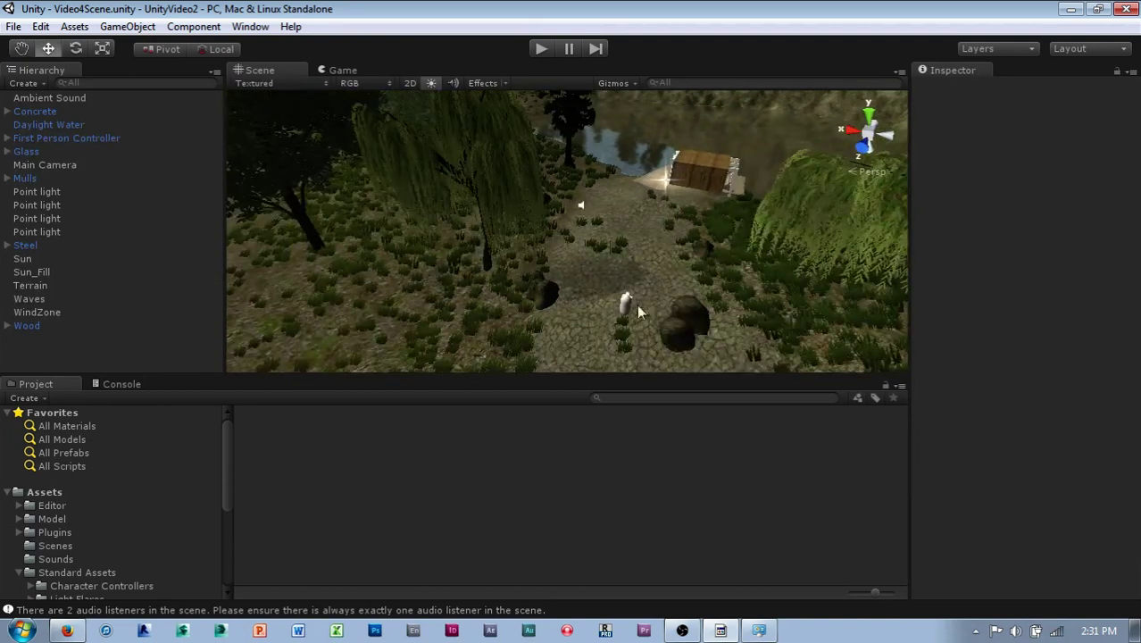
# Play-test walking along the stone path to the cabin by the pond, then stop
pyautogui.click(541, 49)
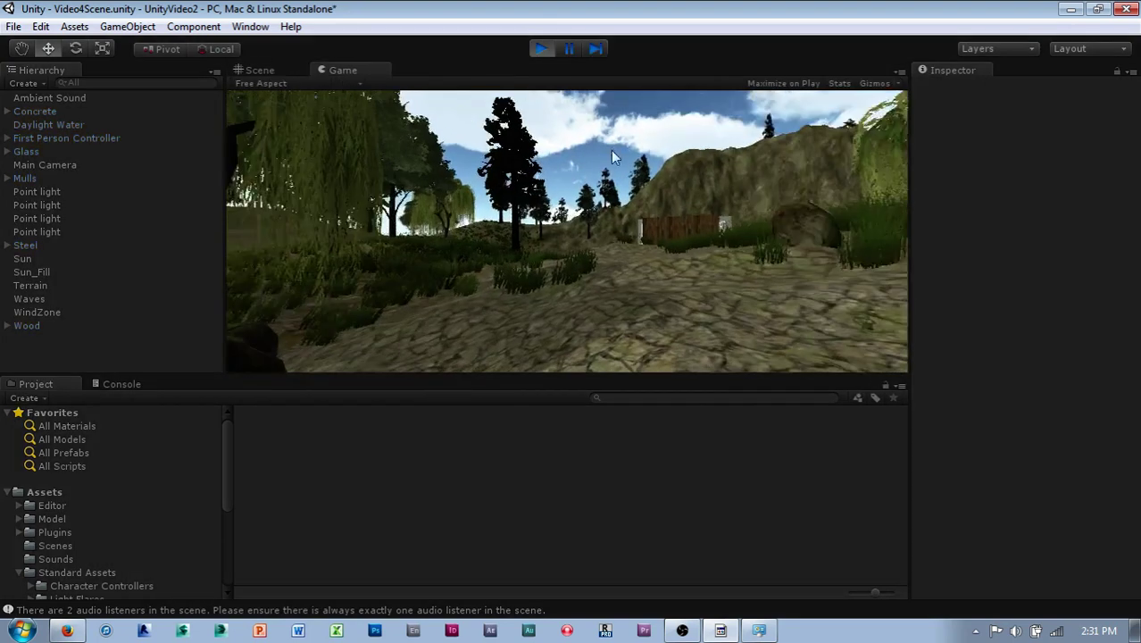
pyautogui.moveTo(652, 136)
pyautogui.press('w')
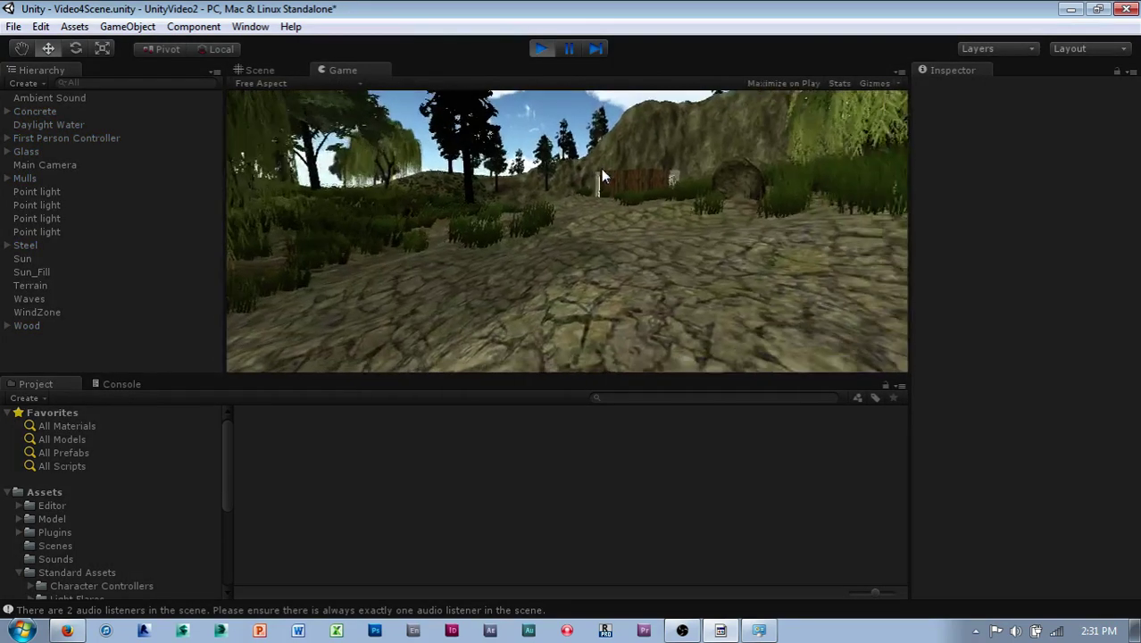
pyautogui.press('w')
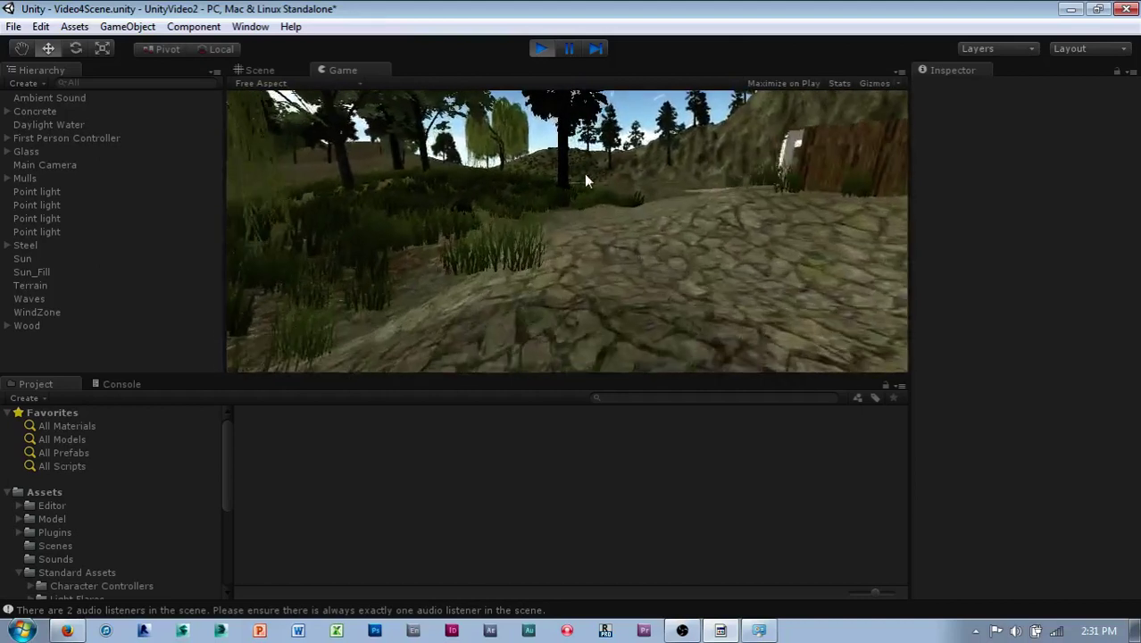
pyautogui.press('w')
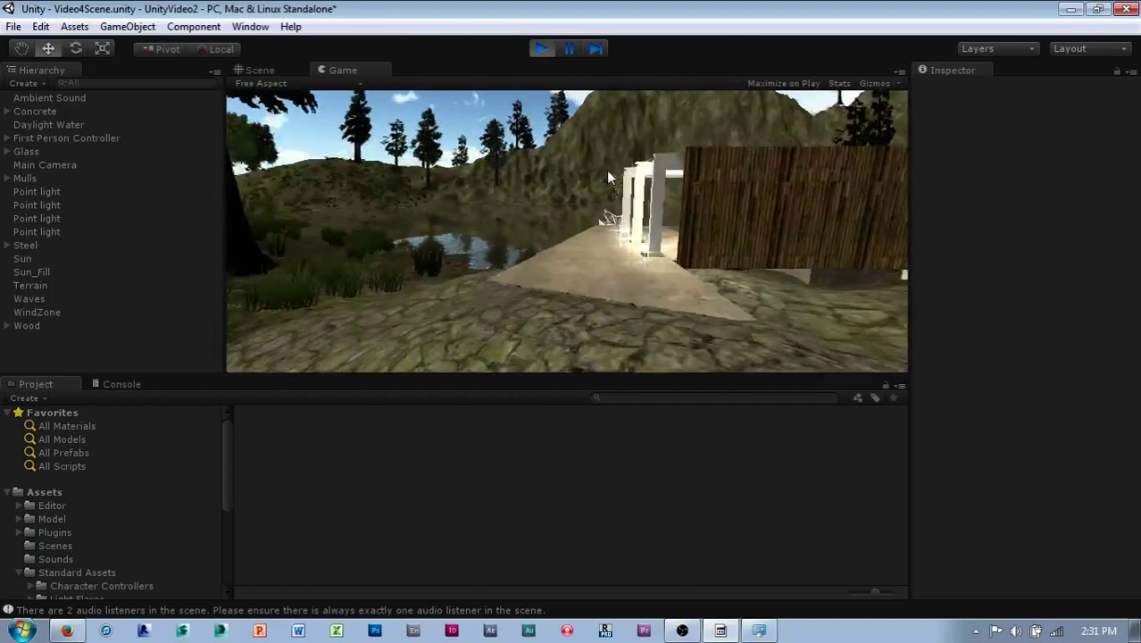
pyautogui.press('w')
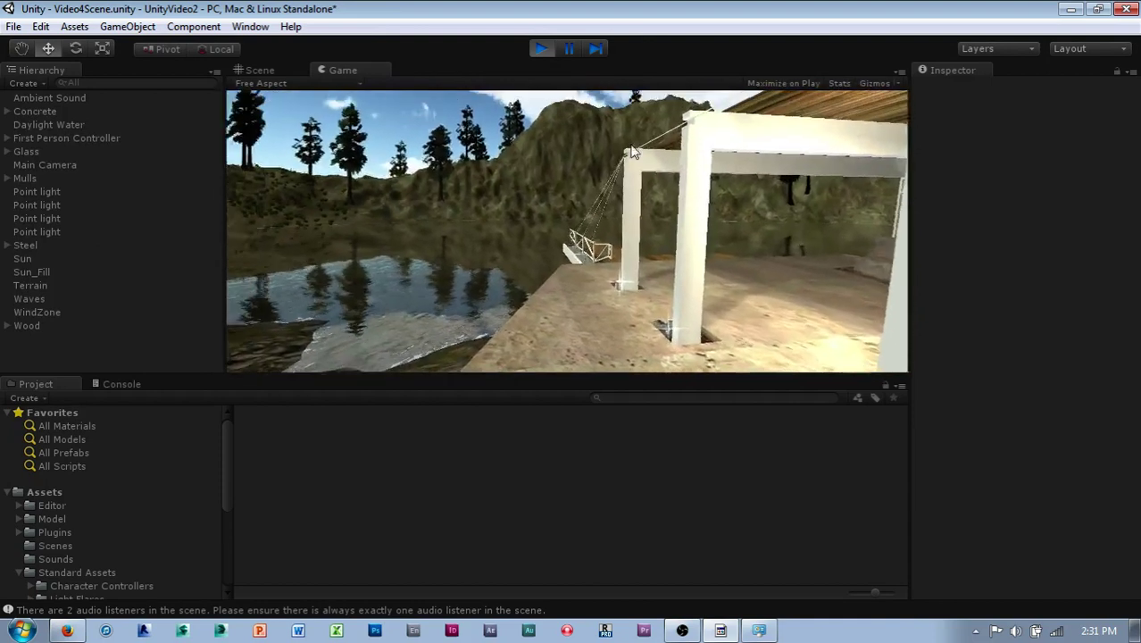
pyautogui.click(541, 48)
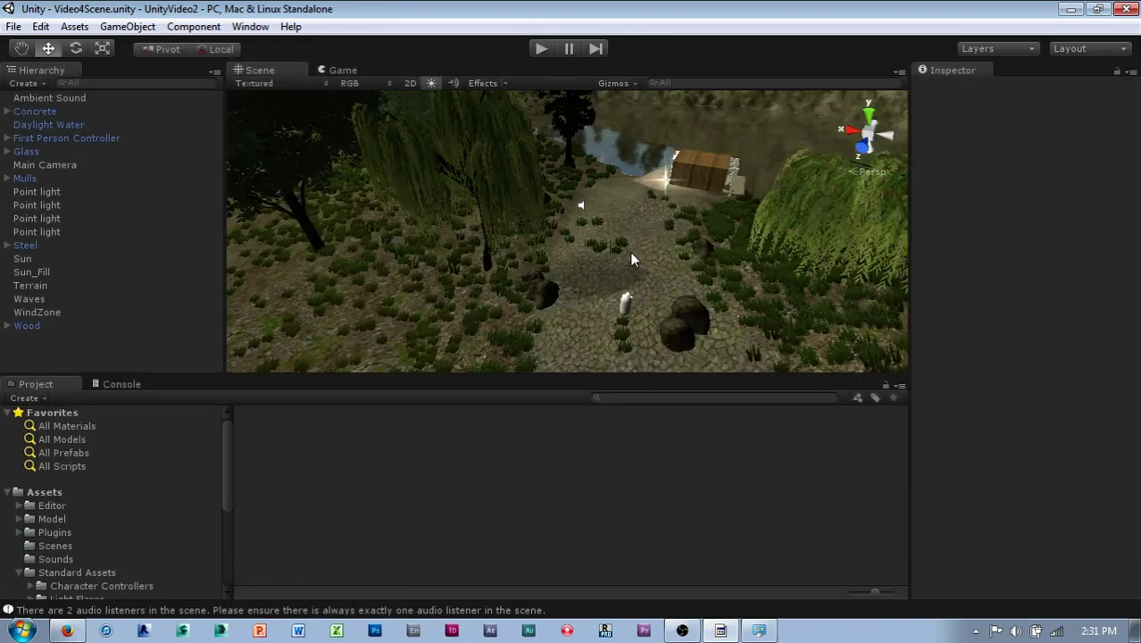
# Select the First Person Controller, frame it with F, and orbit in close around it
pyautogui.keyDown('alt'); pyautogui.moveTo(608, 305); pyautogui.dragTo(665, 268); pyautogui.keyUp('alt')
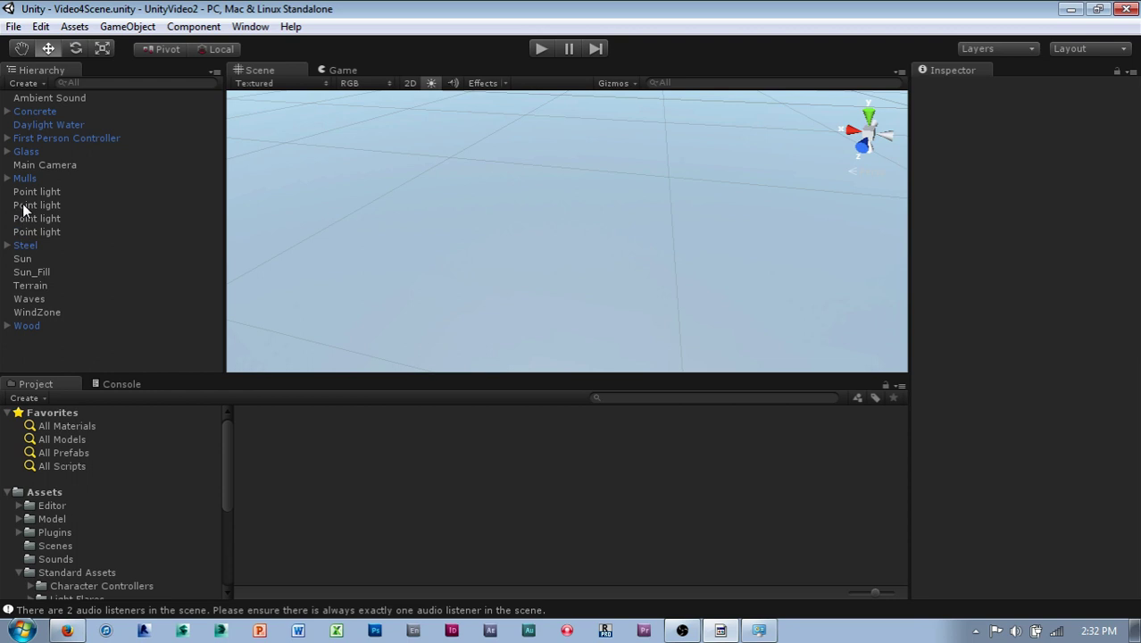
pyautogui.click(41, 139)
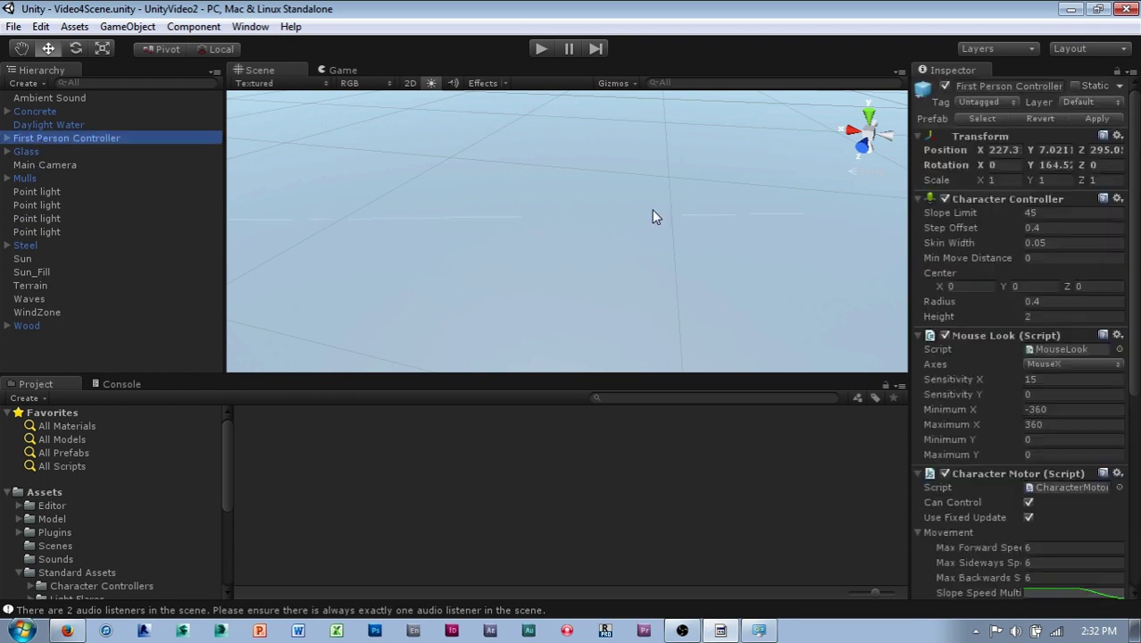
pyautogui.press('f')
pyautogui.keyDown('alt'); pyautogui.moveTo(712, 234); pyautogui.dragTo(598, 212); pyautogui.keyUp('alt')
pyautogui.scroll(-6, 610, 217)
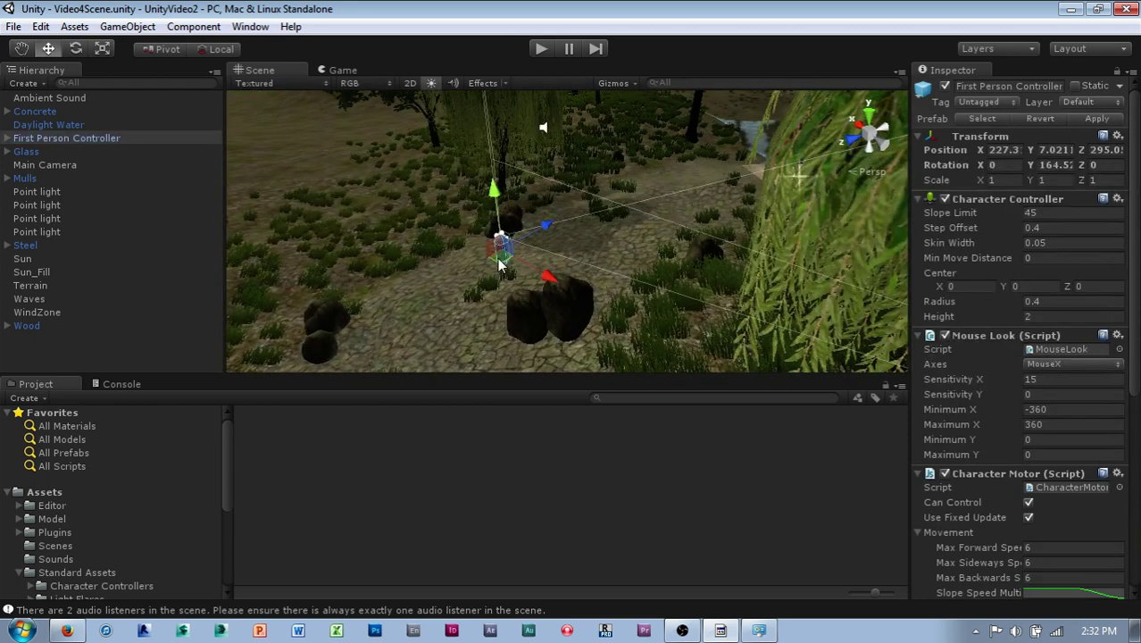
# Choose Assets > Import Package > Custom Package
pyautogui.click(74, 26)
pyautogui.moveTo(118, 149)
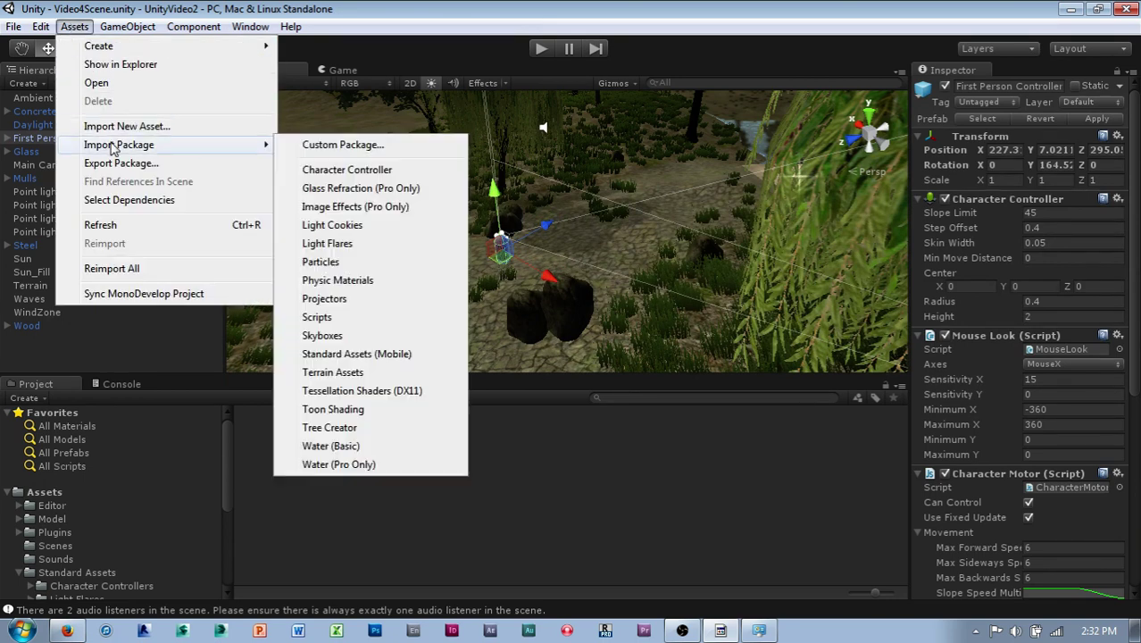
pyautogui.click(339, 147)
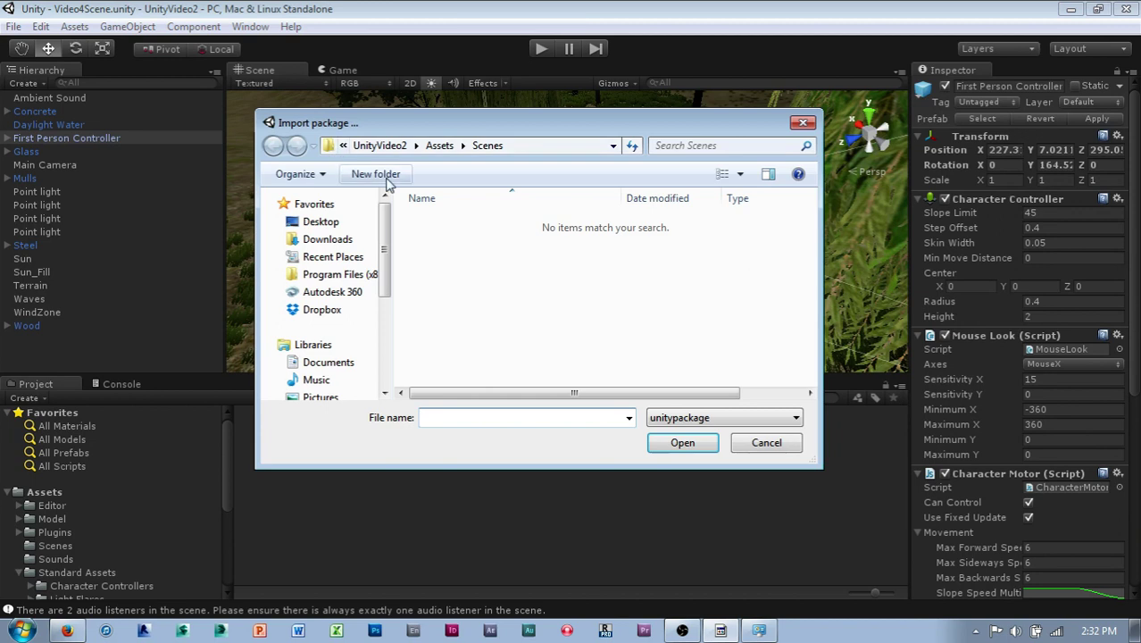
# Browse to C:\my box\Unity Projects\Rift Parts and open the OculusUnityIntegration package
pyautogui.click(343, 223)
pyautogui.doubleClick(462, 284)
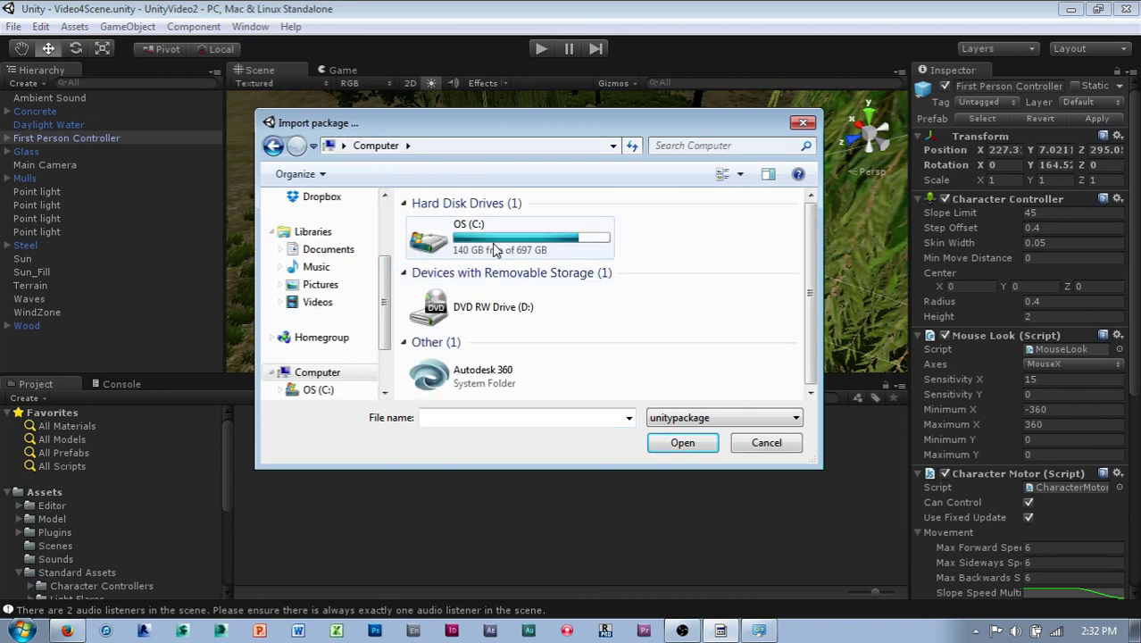
pyautogui.doubleClick(498, 254)
pyautogui.scroll(-3, 501, 339)
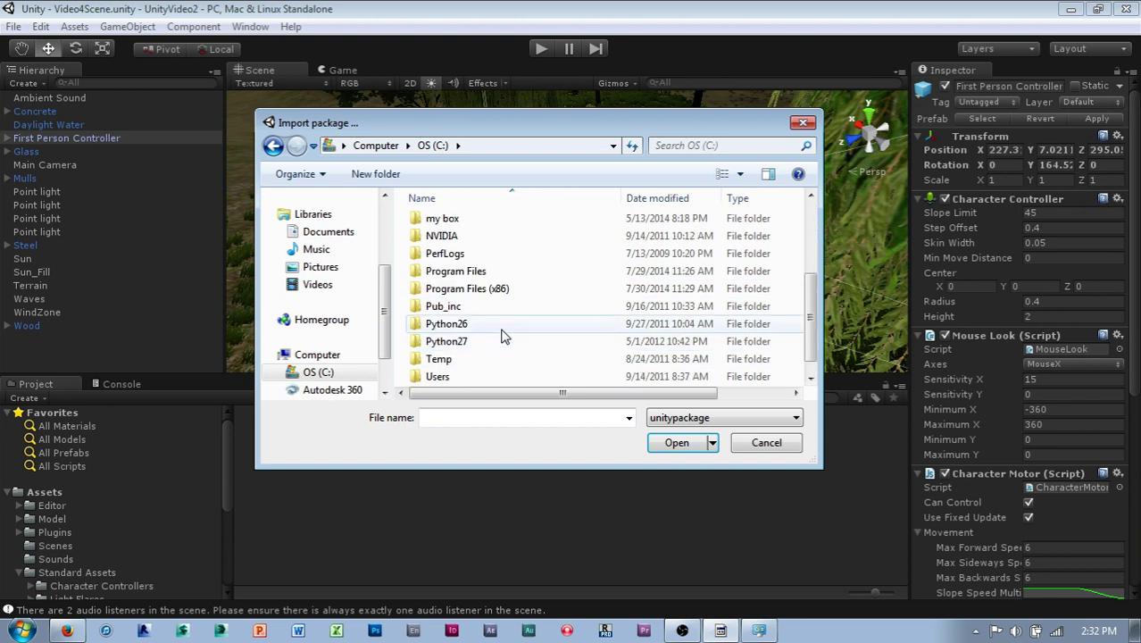
pyautogui.doubleClick(443, 218)
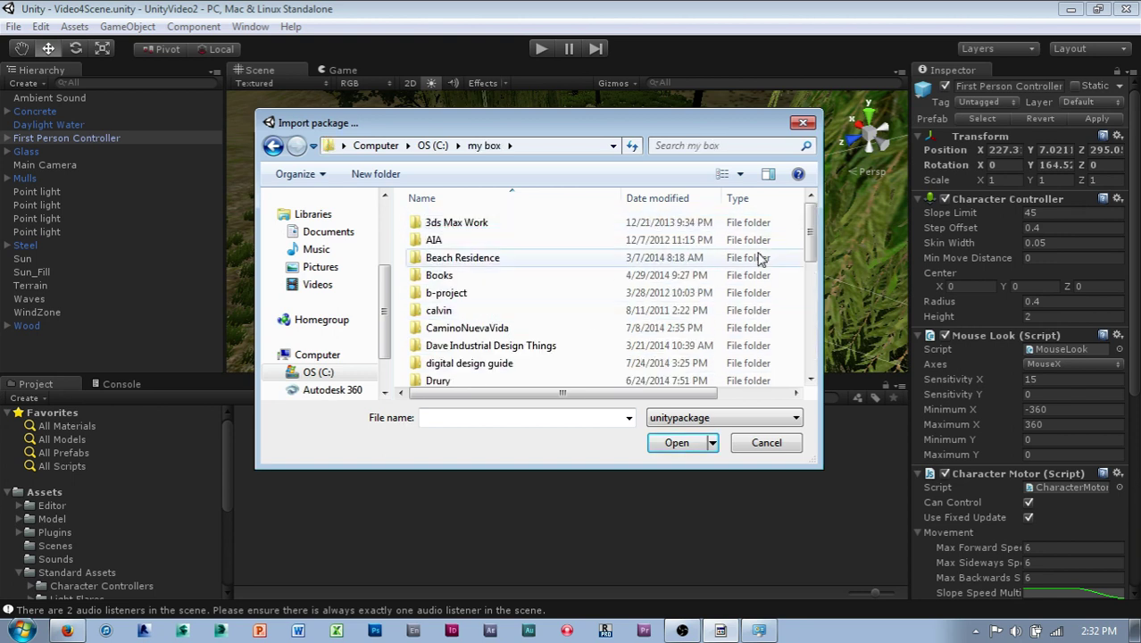
pyautogui.moveTo(810, 223); pyautogui.dragTo(818, 334)
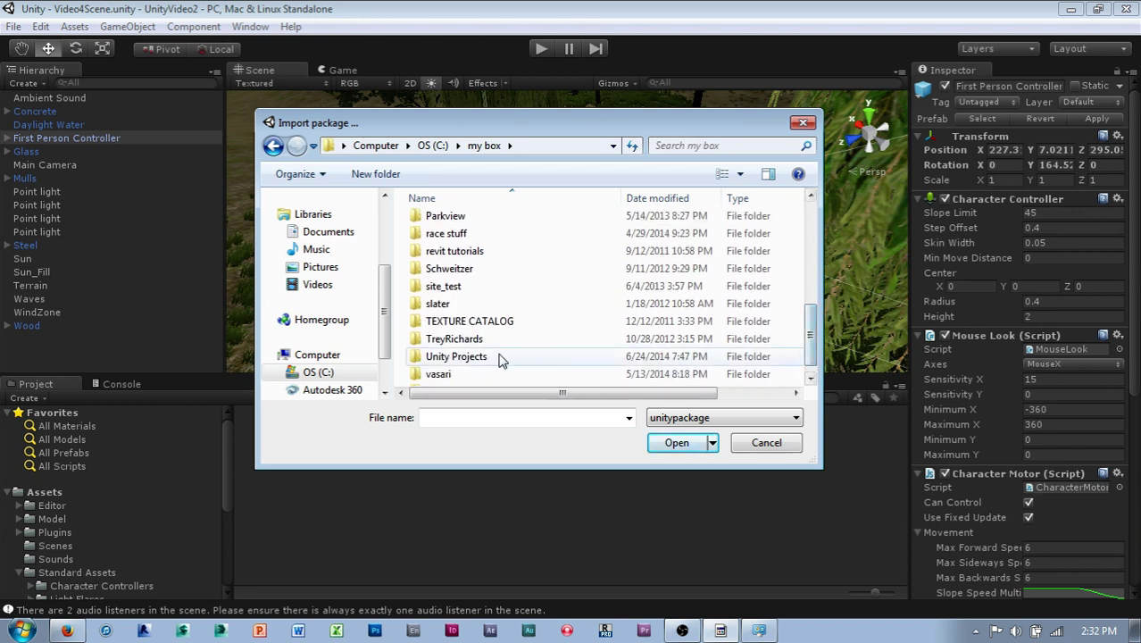
pyautogui.doubleClick(447, 355)
pyautogui.doubleClick(442, 276)
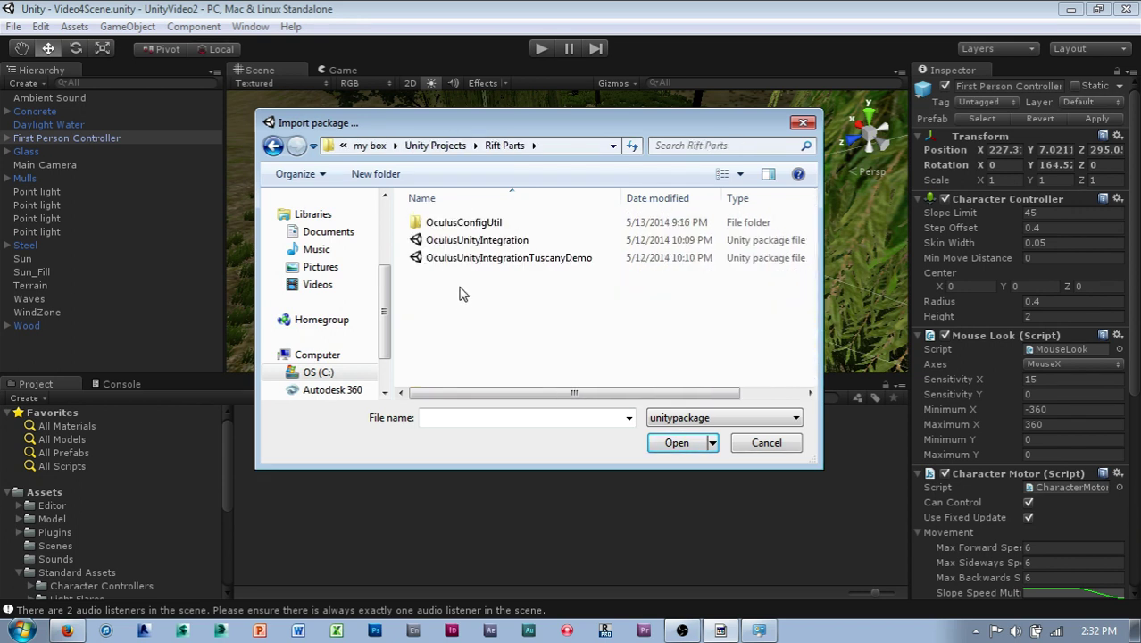
pyautogui.click(479, 245)
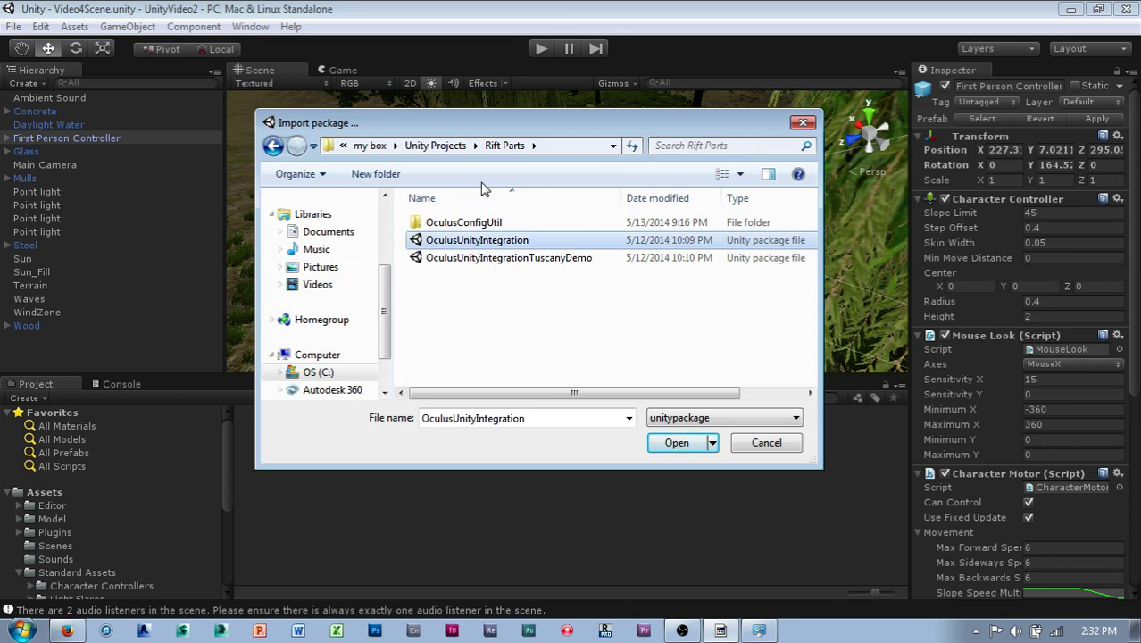
pyautogui.click(676, 443)
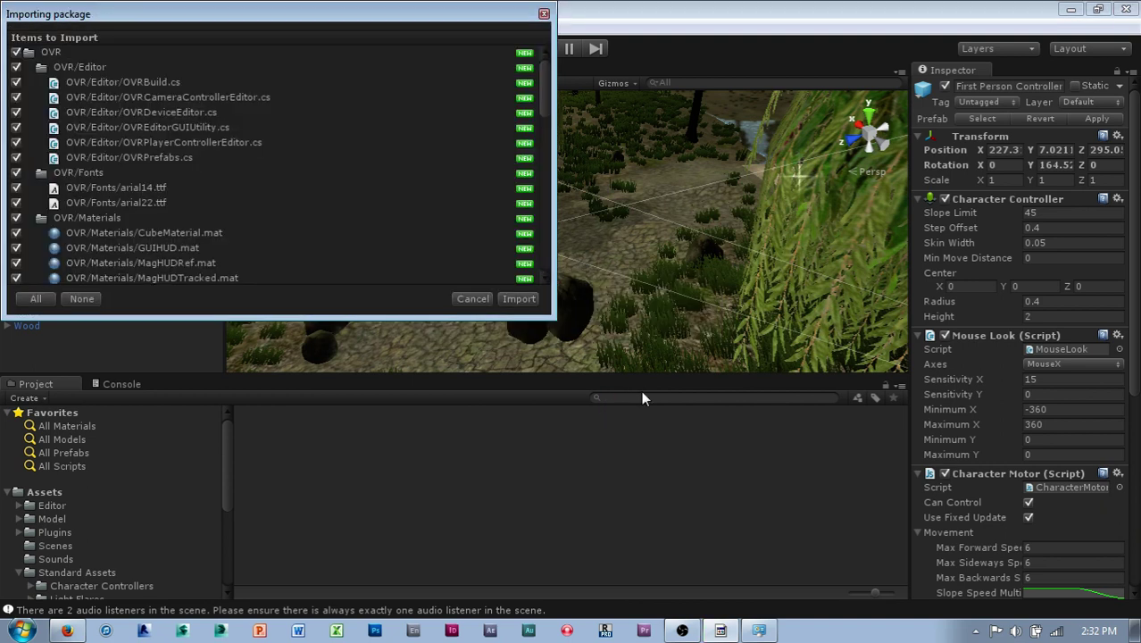
# Import every OculusUnityIntegration item, adding the OVR folder to the project's assets
pyautogui.click(520, 298)
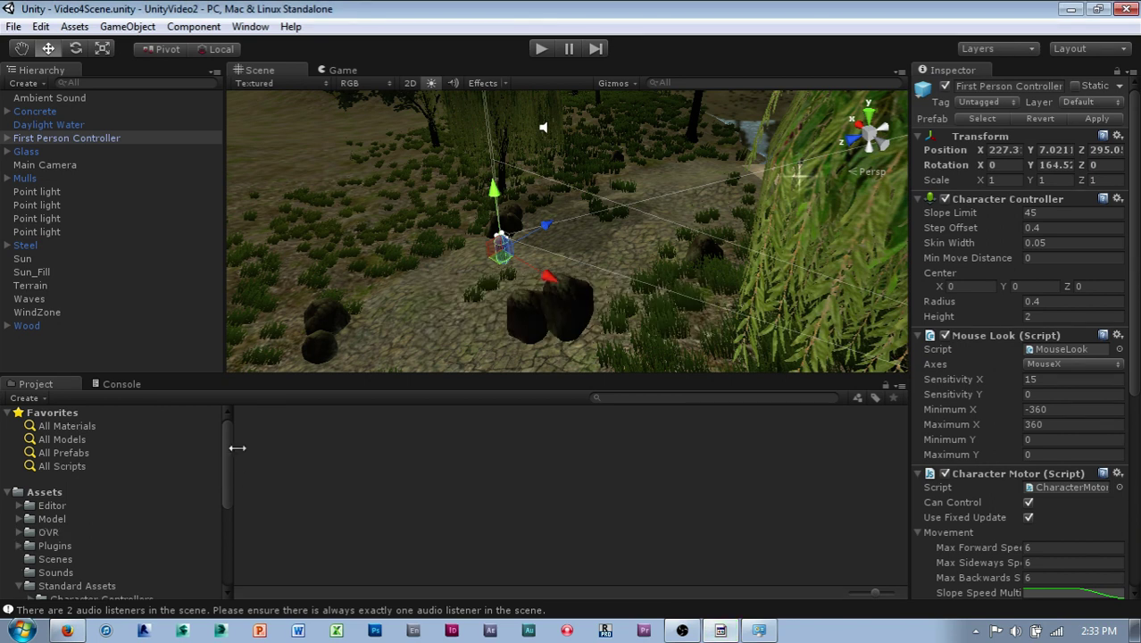
# Expand Assets > OVR > Prefabs and inspect the OVRPlayerController and OVRCameraController prefabs
pyautogui.scroll(-3, 226, 450)
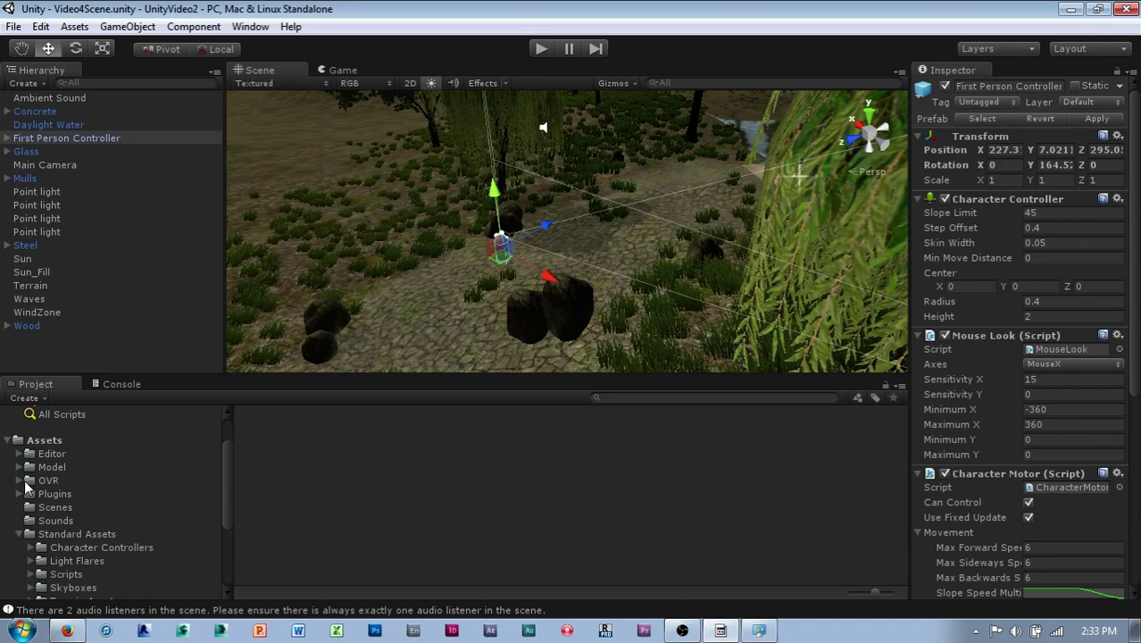
pyautogui.click(20, 480)
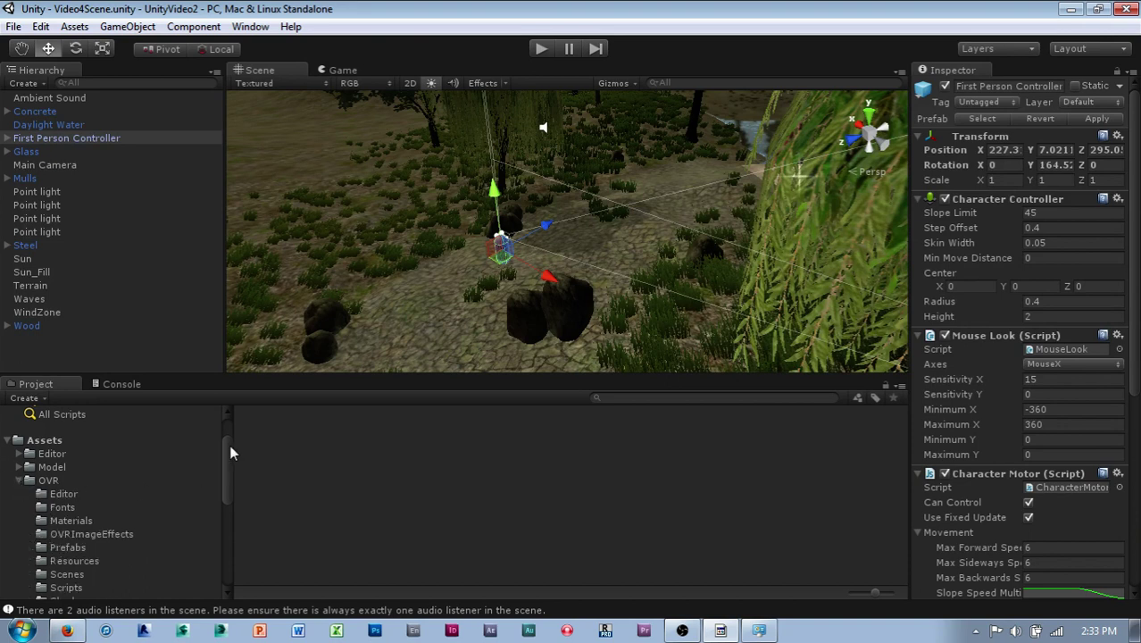
pyautogui.scroll(-3, 230, 444)
pyautogui.click(62, 505)
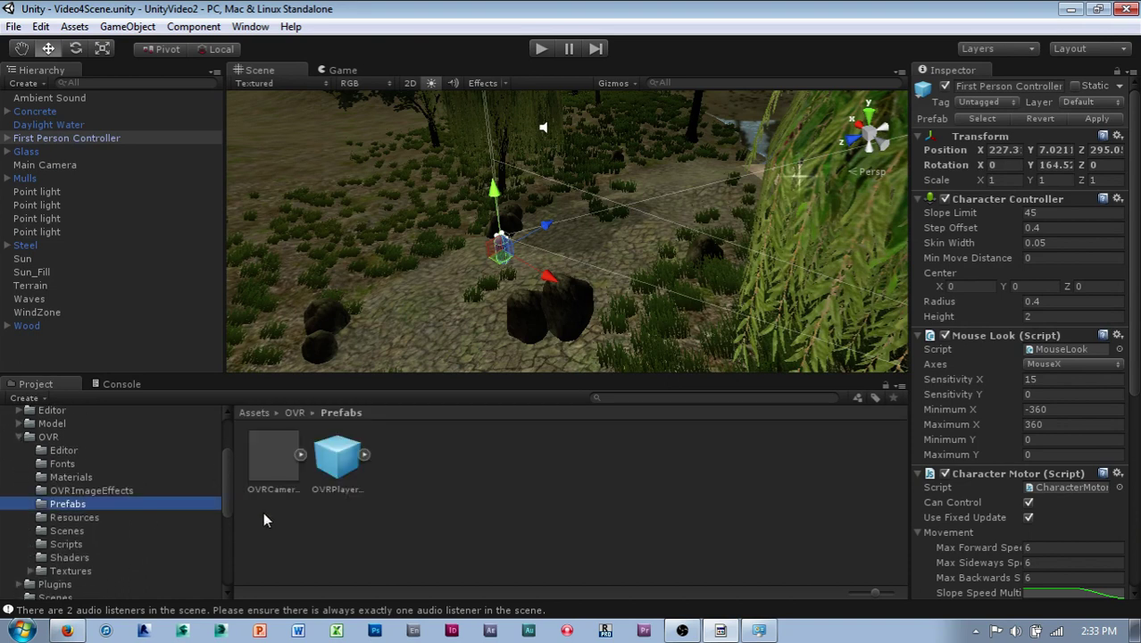
pyautogui.click(344, 467)
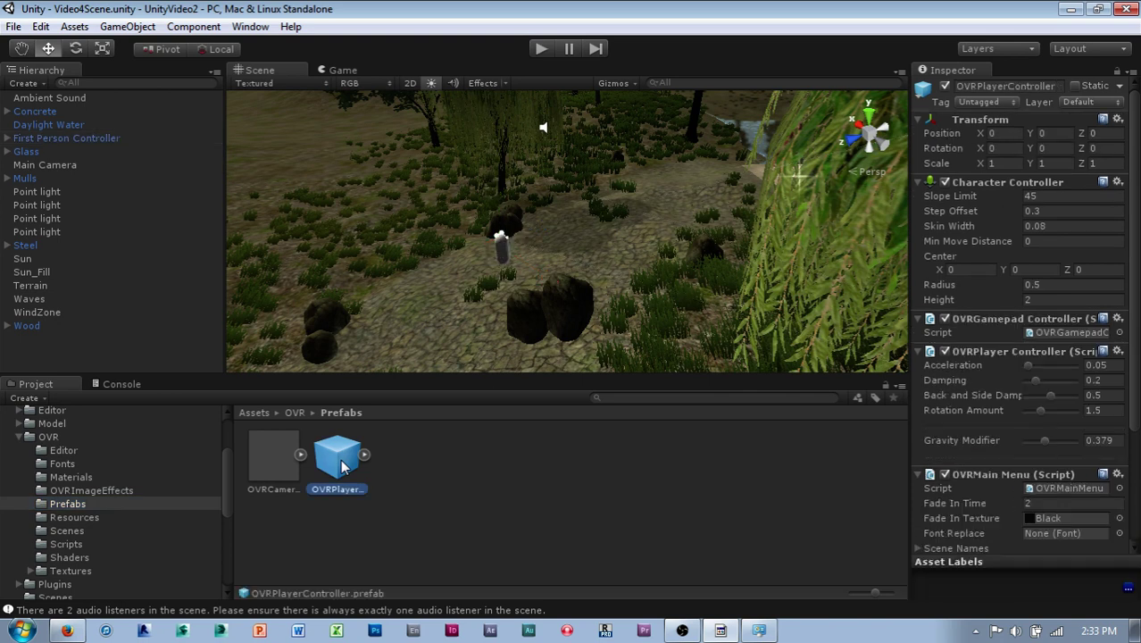
pyautogui.click(274, 458)
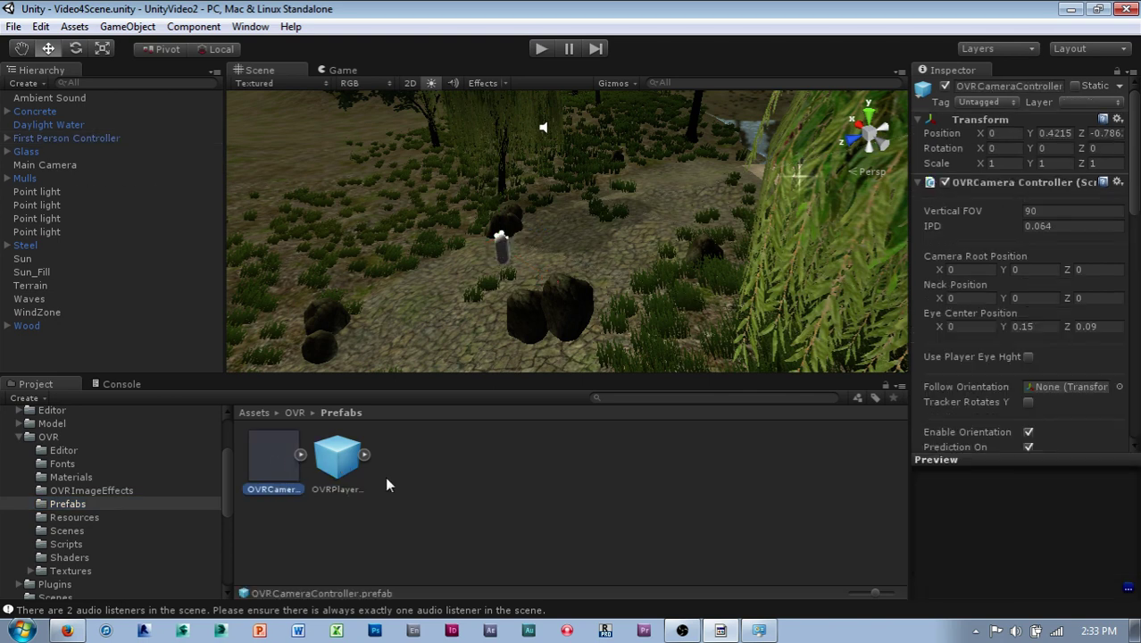
pyautogui.click(342, 466)
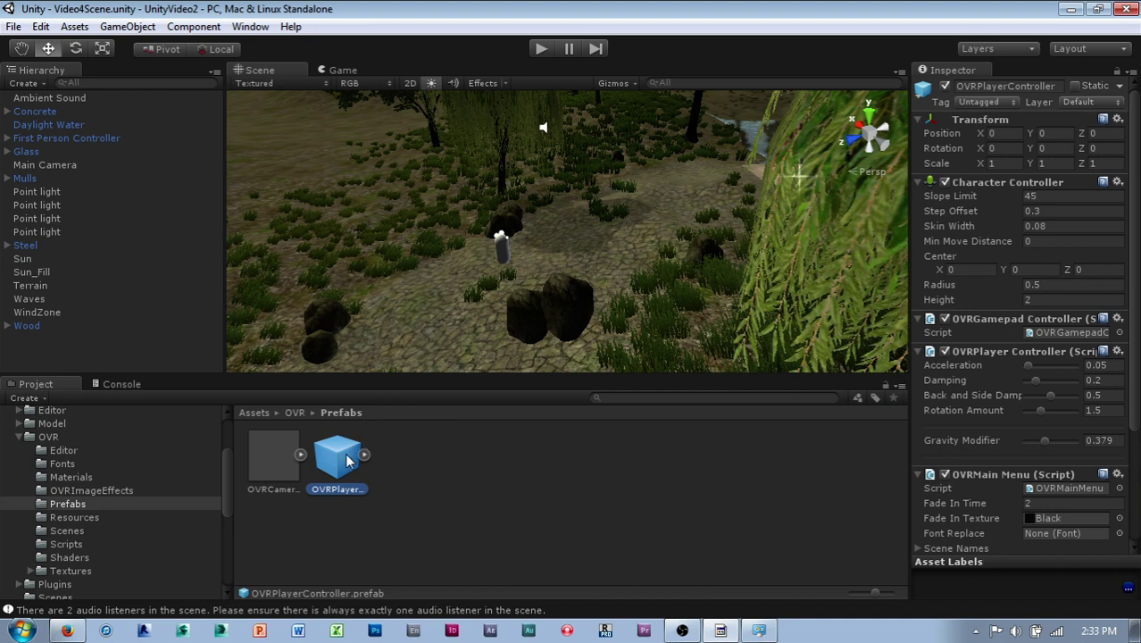
# Drag the OVRPlayerController prefab into the scene and raise it to about Y 5.46
pyautogui.moveTo(345, 461); pyautogui.dragTo(452, 319)
pyautogui.moveTo(453, 276); pyautogui.dragTo(454, 277)
pyautogui.moveTo(439, 231); pyautogui.dragTo(438, 209)
# Frame the new player and orbit around it to check its placement among the rocks
pyautogui.press('f')
pyautogui.keyDown('alt'); pyautogui.moveTo(450, 252); pyautogui.dragTo(673, 161); pyautogui.keyUp('alt')
pyautogui.moveTo(671, 160); pyautogui.dragTo(765, 207, button='right')
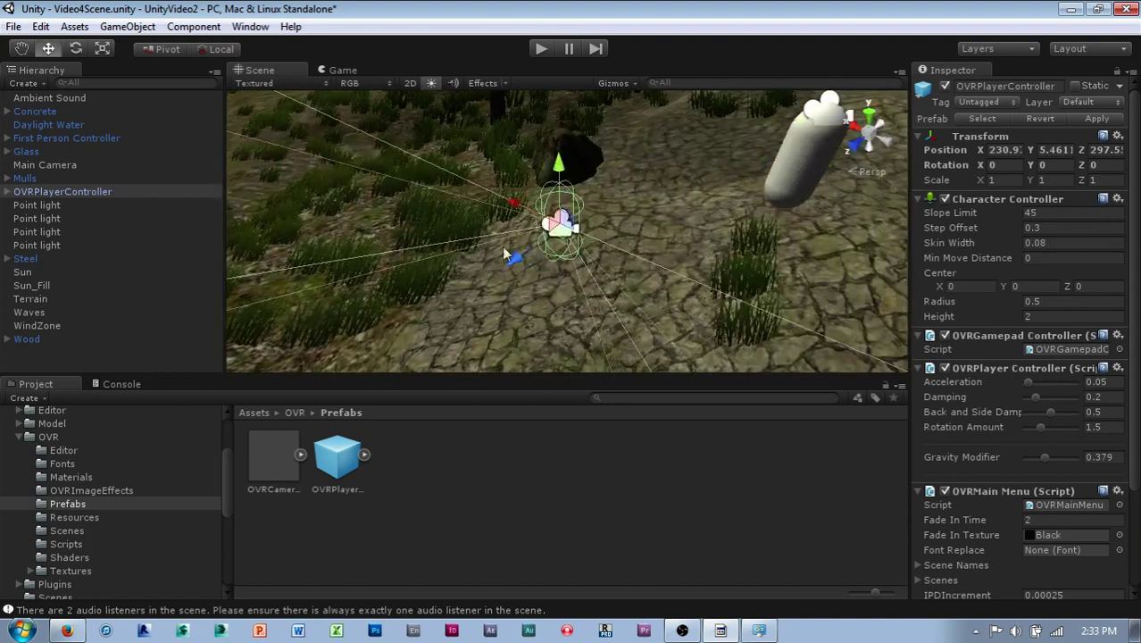
pyautogui.moveTo(513, 257); pyautogui.dragTo(536, 282, button='right')
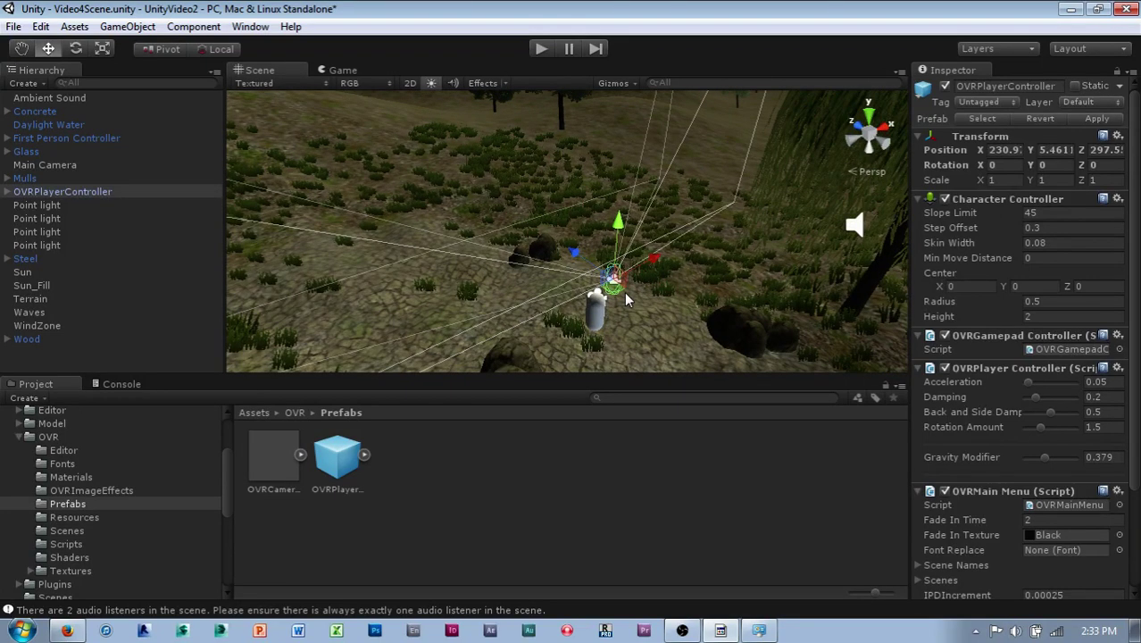
pyautogui.moveTo(624, 301); pyautogui.dragTo(636, 286, button='right')
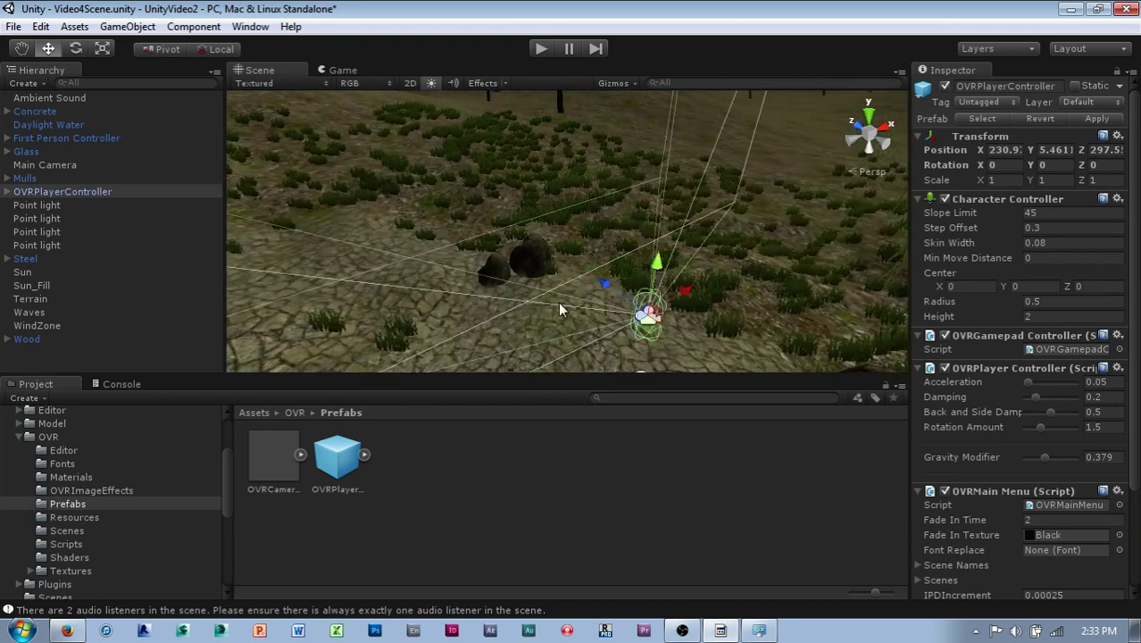
pyautogui.moveTo(561, 300); pyautogui.dragTo(755, 274, button='right')
pyautogui.moveTo(755, 274); pyautogui.dragTo(874, 277)
pyautogui.moveTo(871, 279); pyautogui.dragTo(755, 296, button='middle')
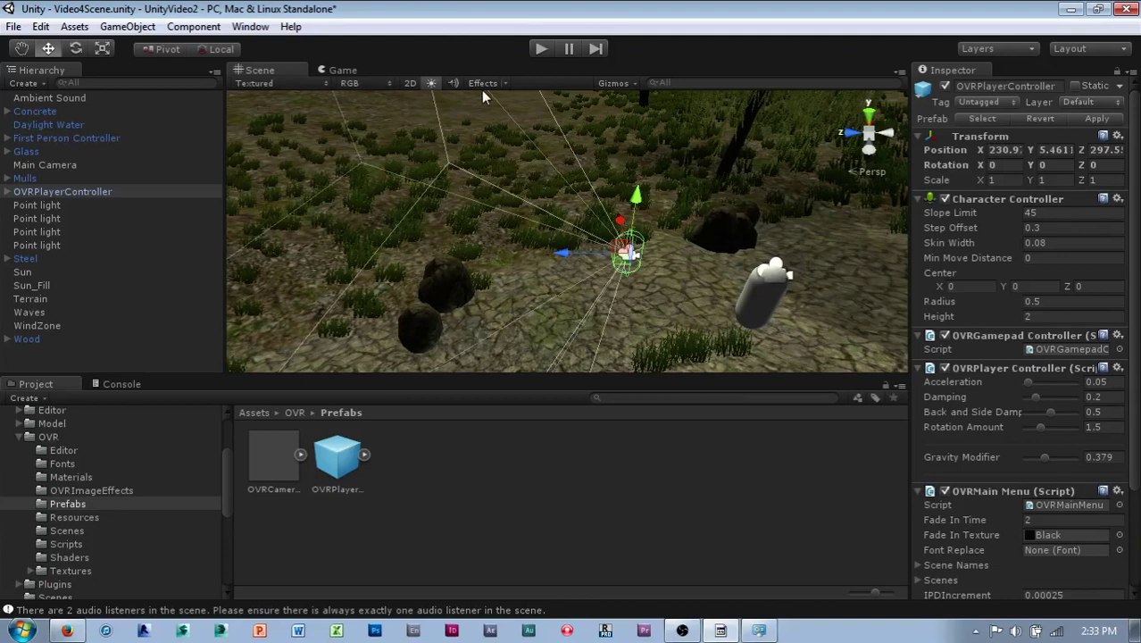
# Rotate the OVRPlayerController about its Y axis to face roughly 170 degrees
pyautogui.click(77, 48)
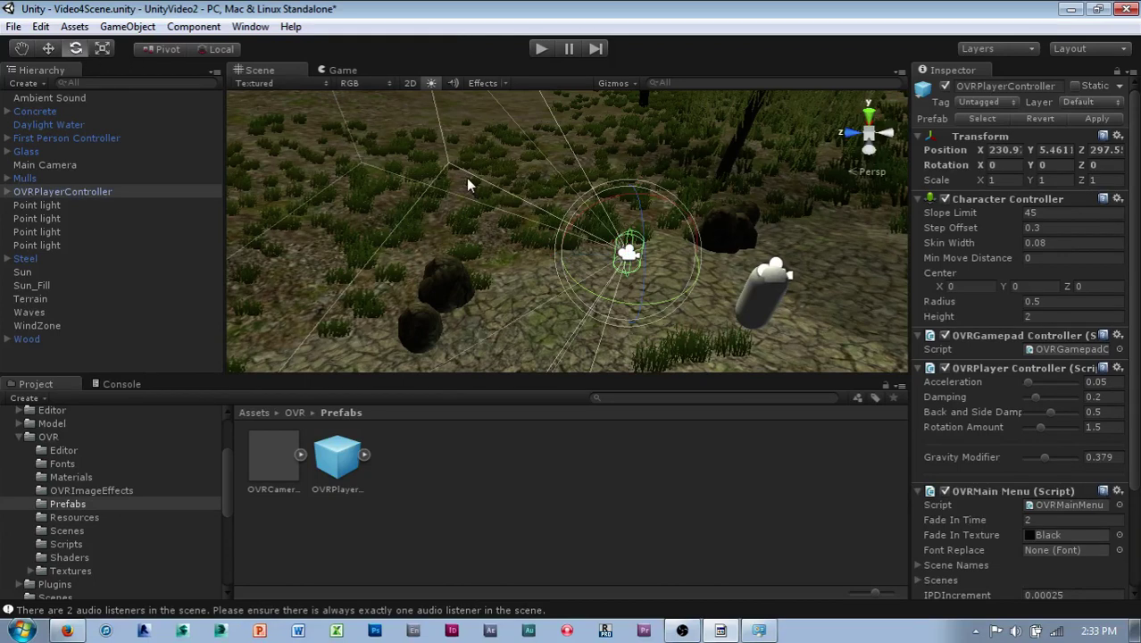
pyautogui.moveTo(666, 300); pyautogui.dragTo(258, 267)
pyautogui.keyDown('alt'); pyautogui.moveTo(560, 265); pyautogui.dragTo(453, 150); pyautogui.keyUp('alt')
# Play-test walking across the grassy field and along the cobblestone path past the hut, then stop
pyautogui.click(541, 49)
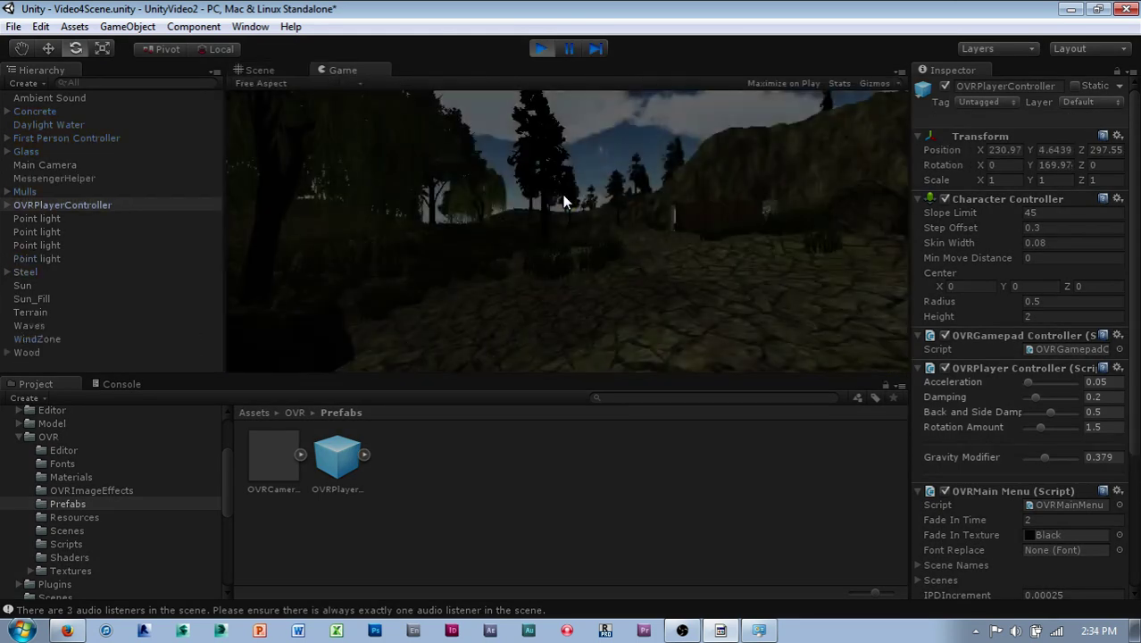
pyautogui.press('w')
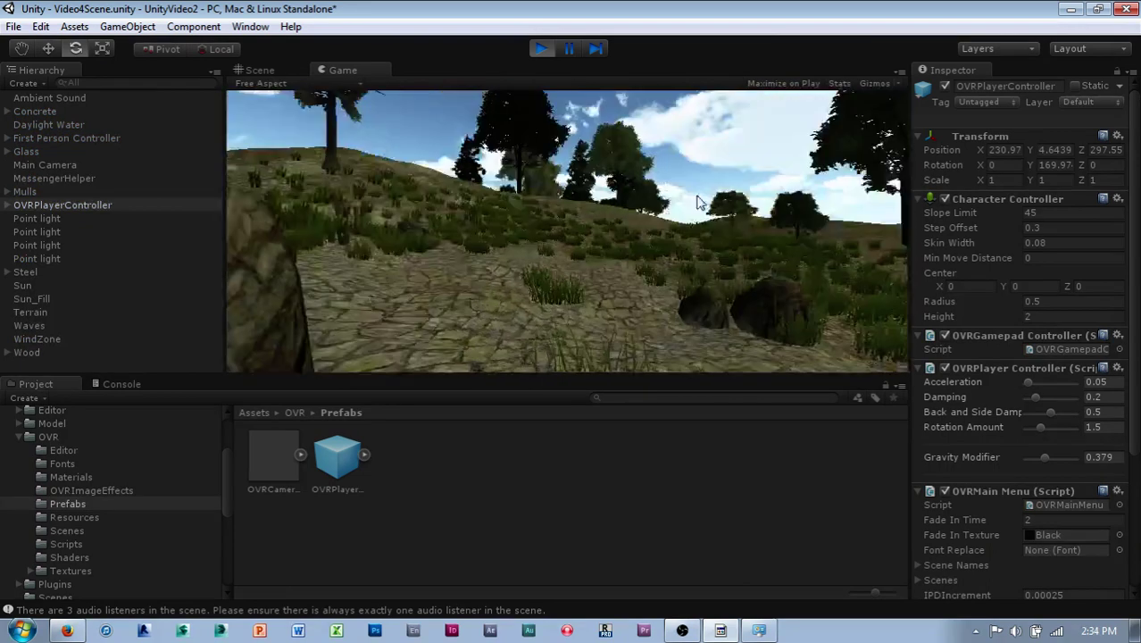
pyautogui.press('w')
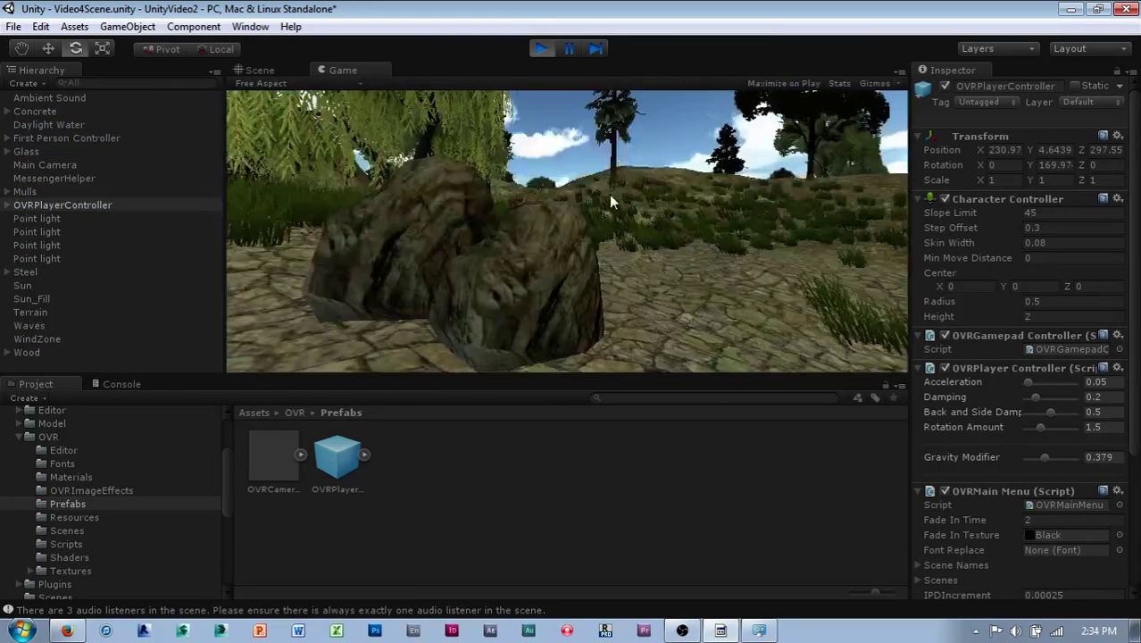
pyautogui.press('w')
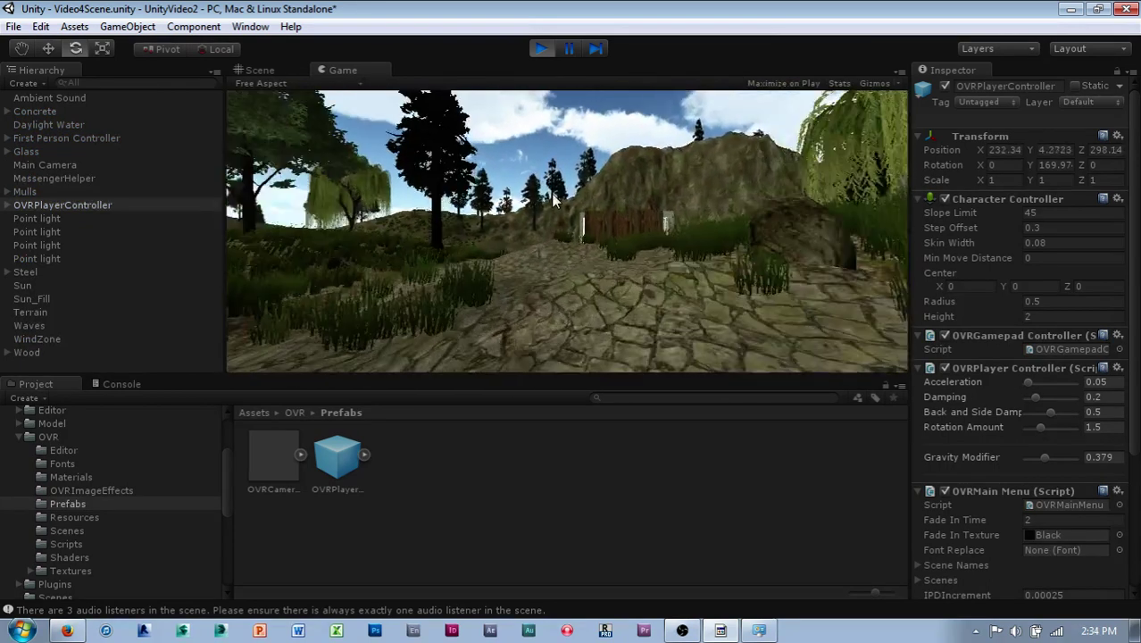
pyautogui.click(541, 48)
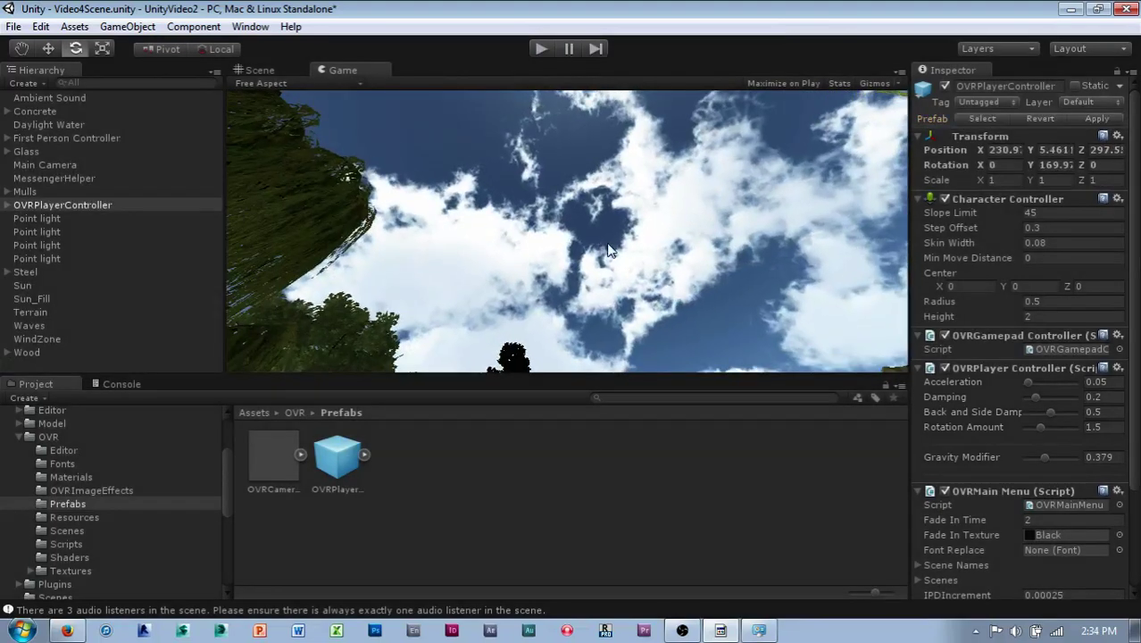
pyautogui.moveTo(541, 319); pyautogui.dragTo(560, 283, button='middle')
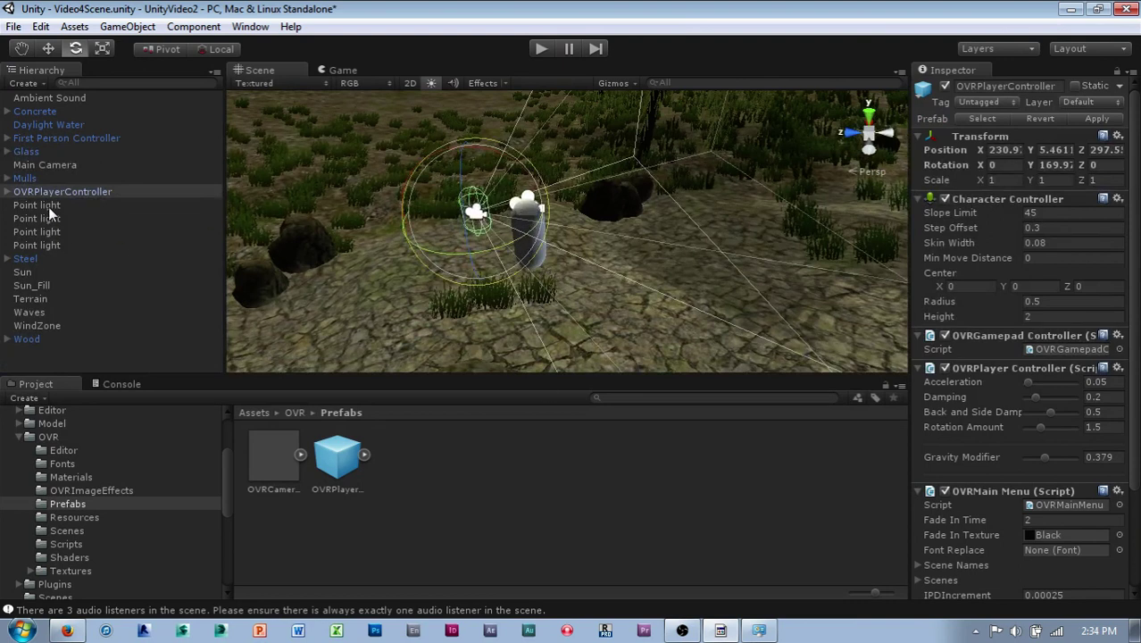
# Delete the old First Person Controller and play the scene in Rift side-by-side stereo
pyautogui.click(46, 138)
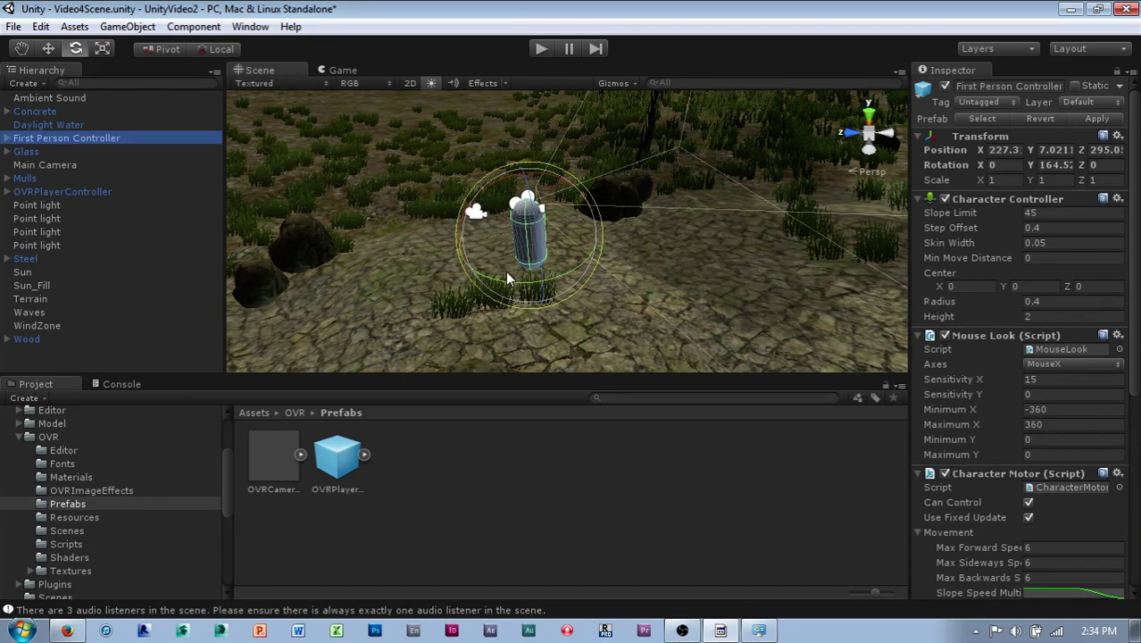
pyautogui.press('Delete')
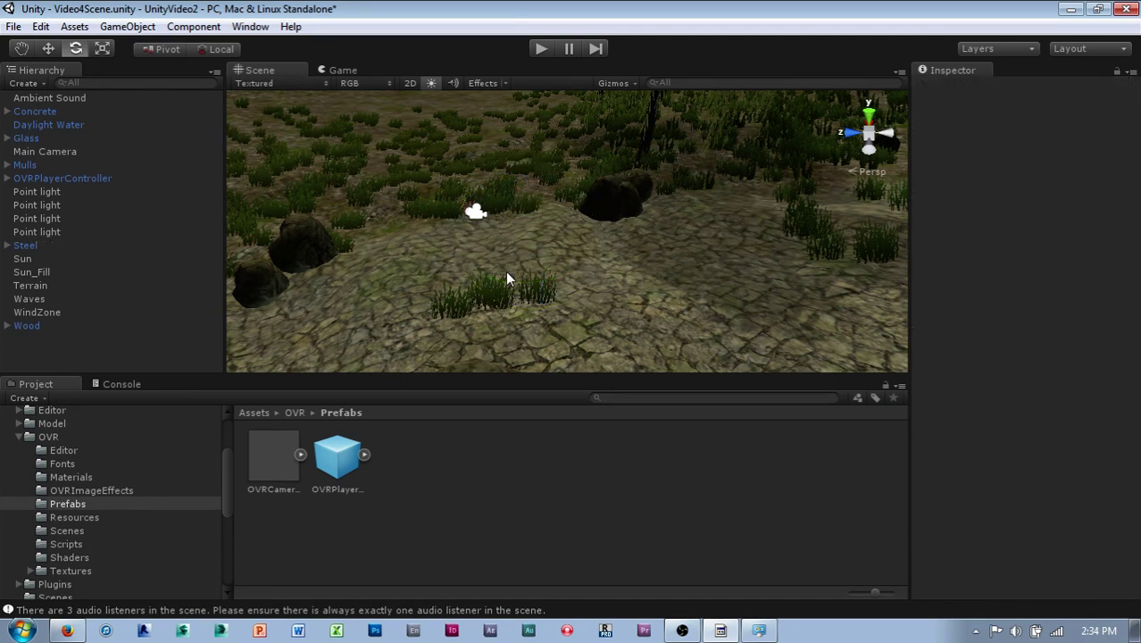
pyautogui.click(542, 49)
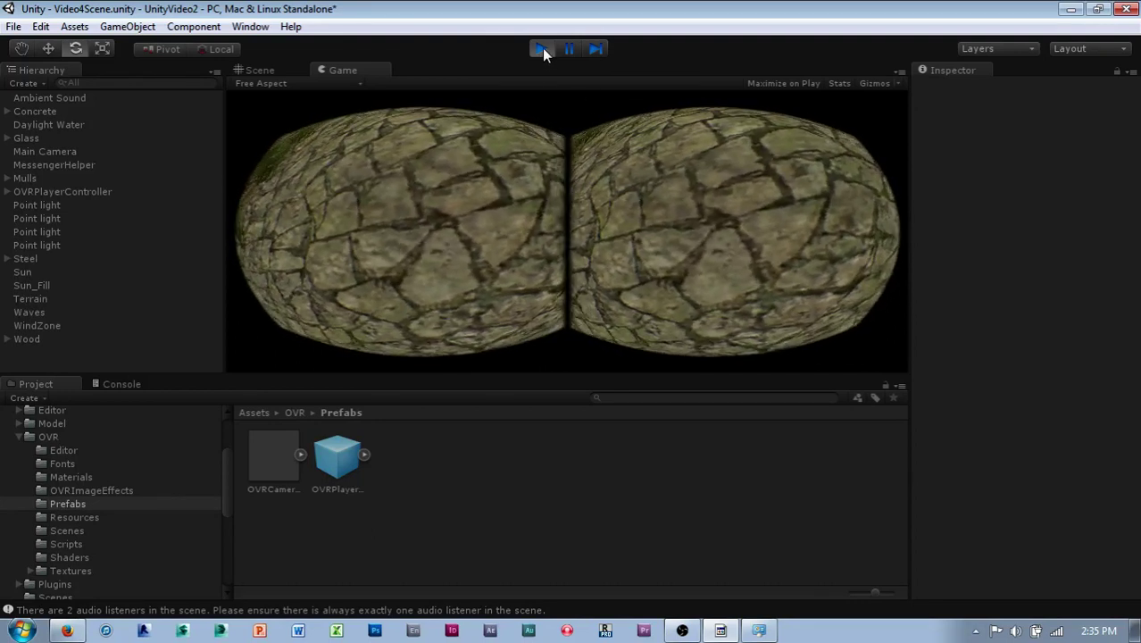
# Stop playback, pull back to a terrain overview, show the Game view, and bring up Alt+Tab
pyautogui.click(542, 49)
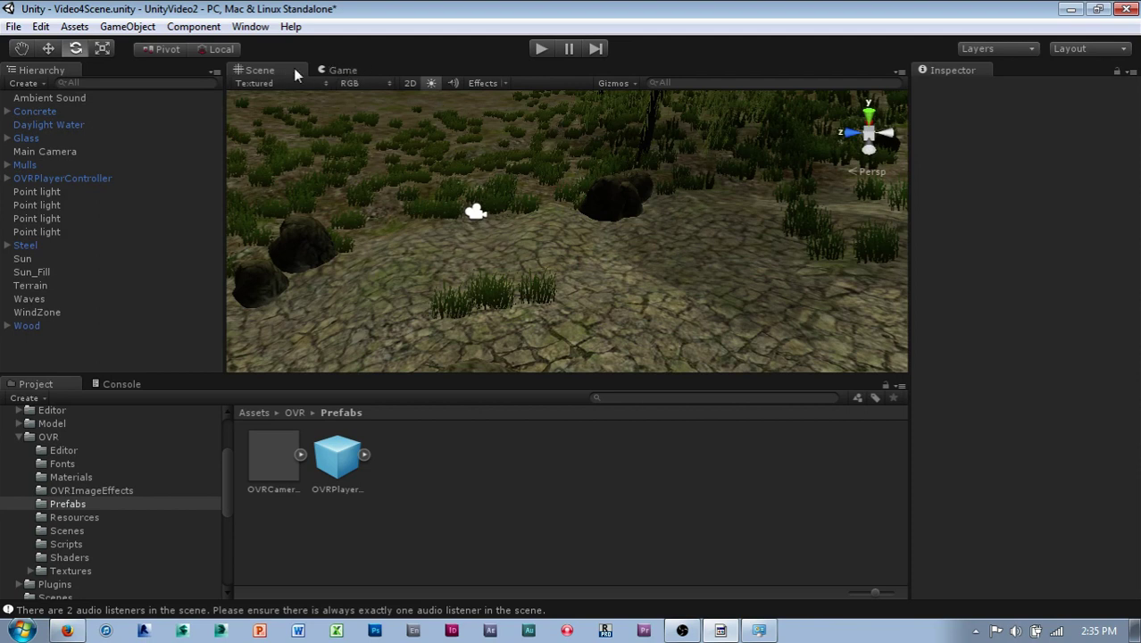
pyautogui.moveTo(473, 213); pyautogui.dragTo(485, 246, button='right')
pyautogui.scroll(-10, 484, 245)
pyautogui.keyDown('alt'); pyautogui.moveTo(621, 251); pyautogui.dragTo(758, 168); pyautogui.keyUp('alt')
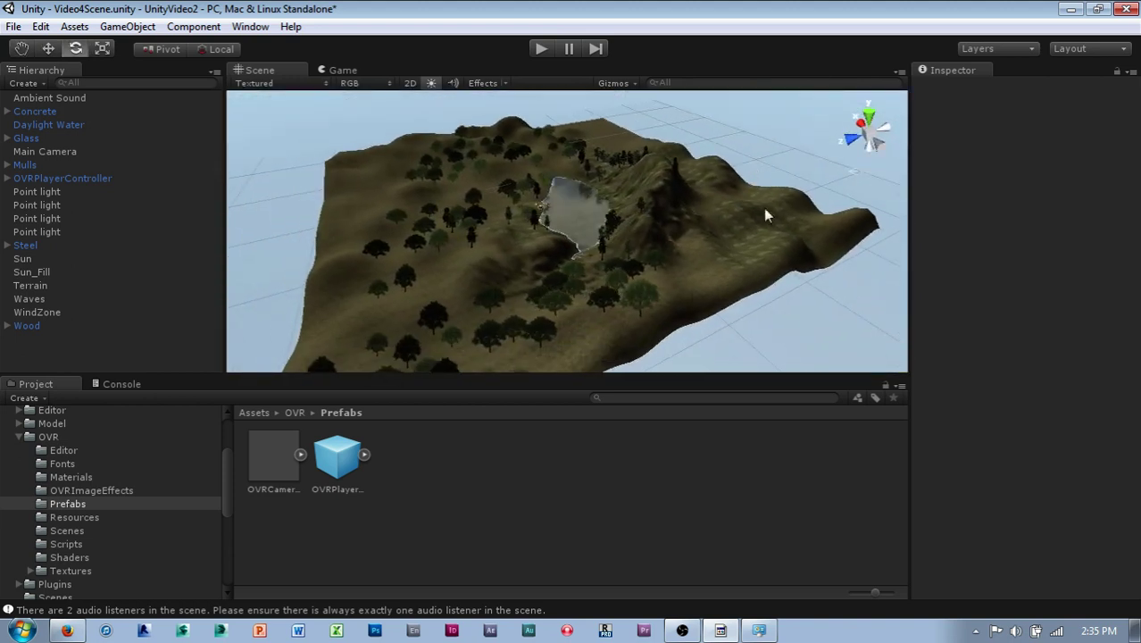
pyautogui.click(342, 71)
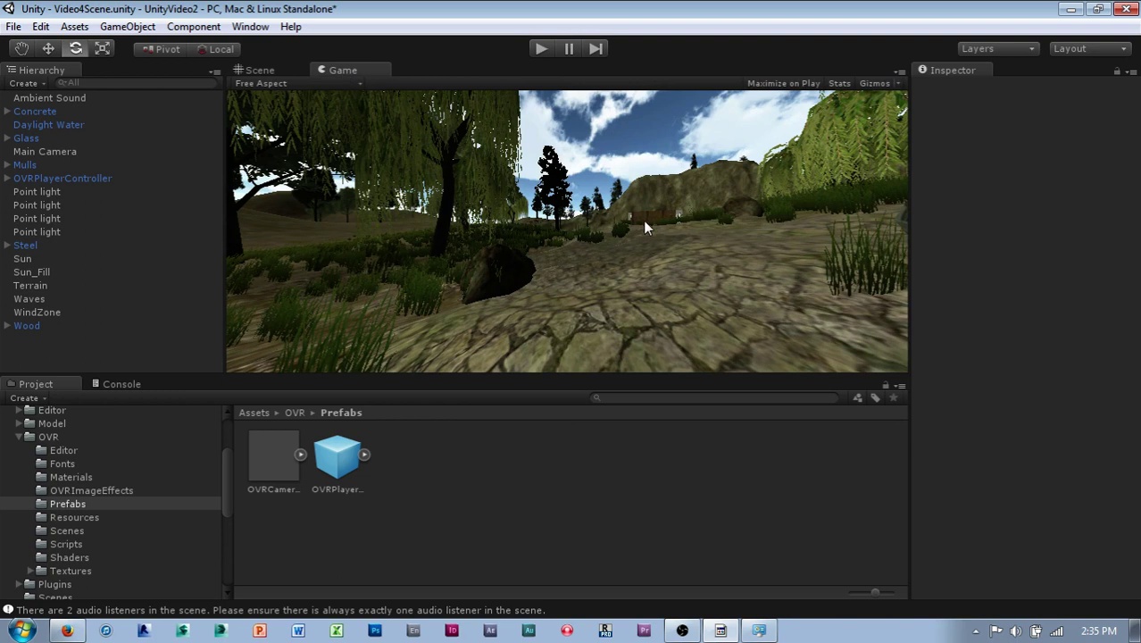
pyautogui.hotkey('alt', 'Tab')
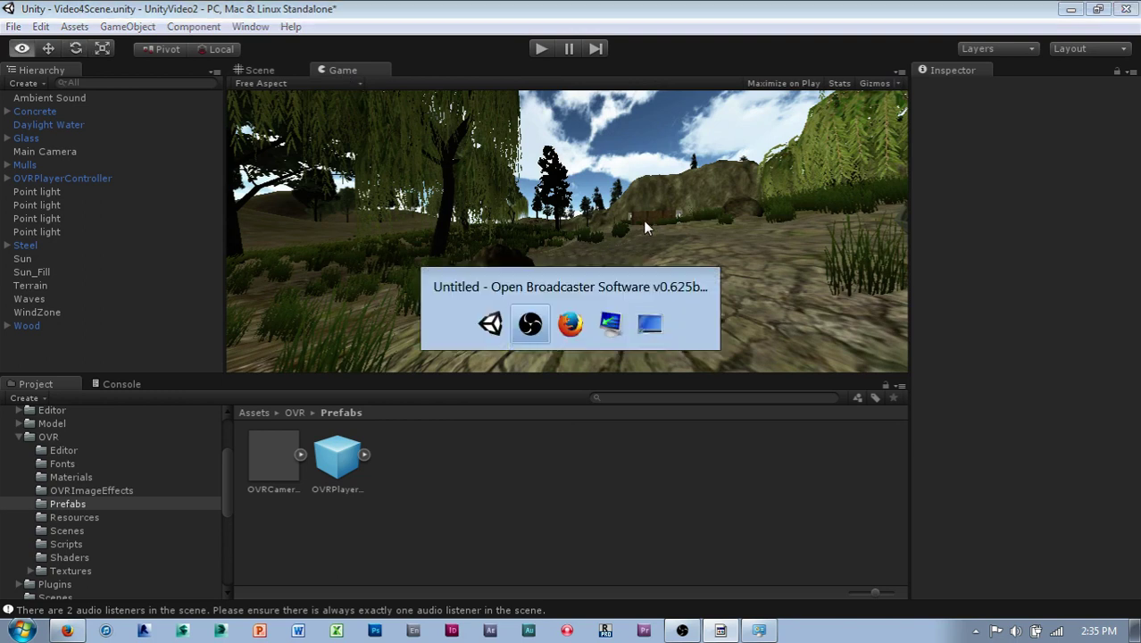
# Switch to Screen Resolution and inspect displays 1, 2, 1 and then the Rift DK
pyautogui.hotkey('alt', 'Tab')
pyautogui.hotkey('alt', 'Tab')
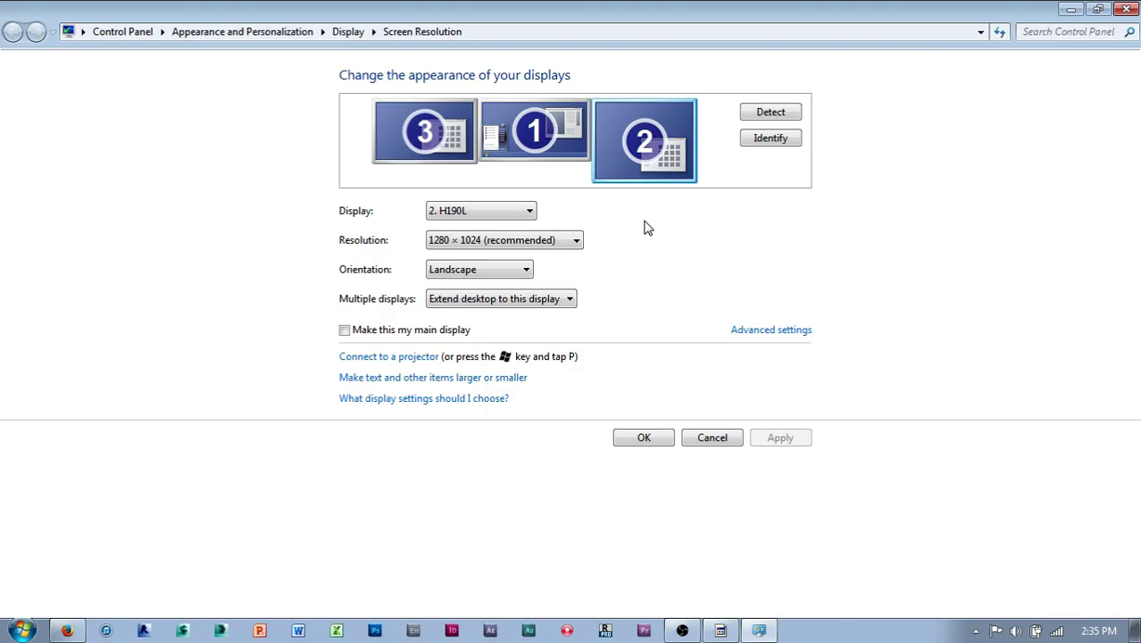
pyautogui.click(527, 132)
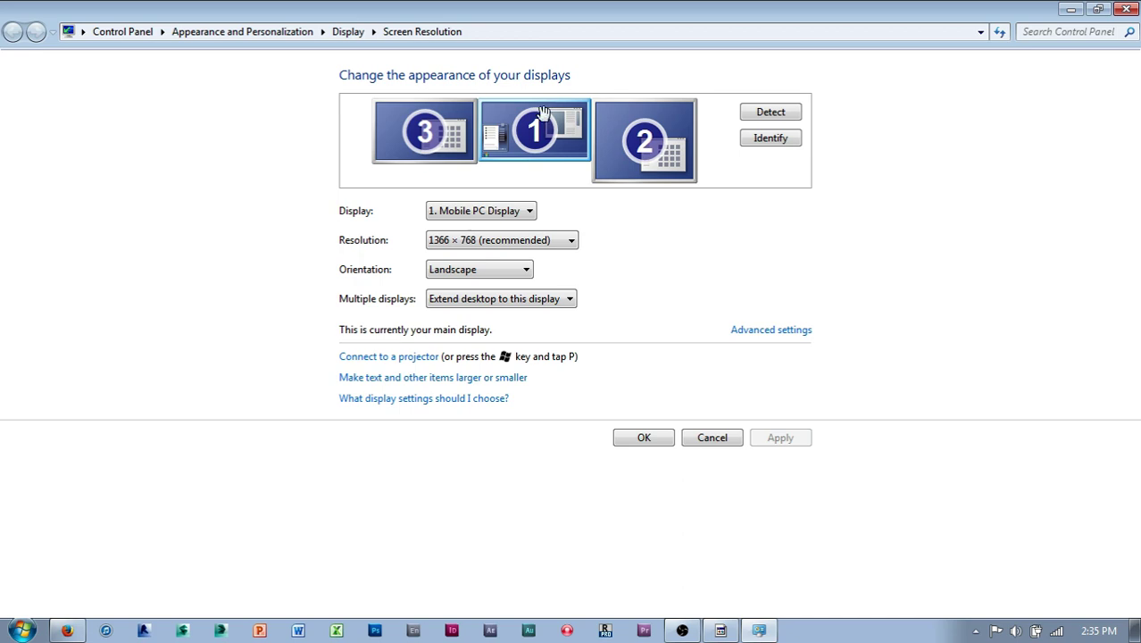
pyautogui.click(610, 153)
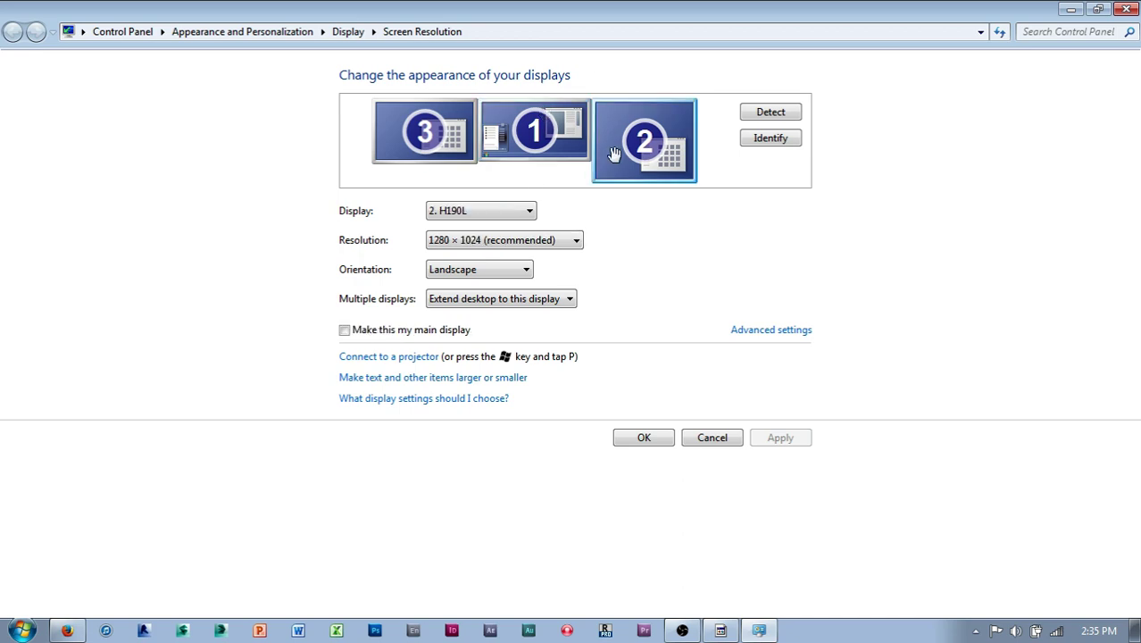
pyautogui.click(521, 126)
pyautogui.click(430, 150)
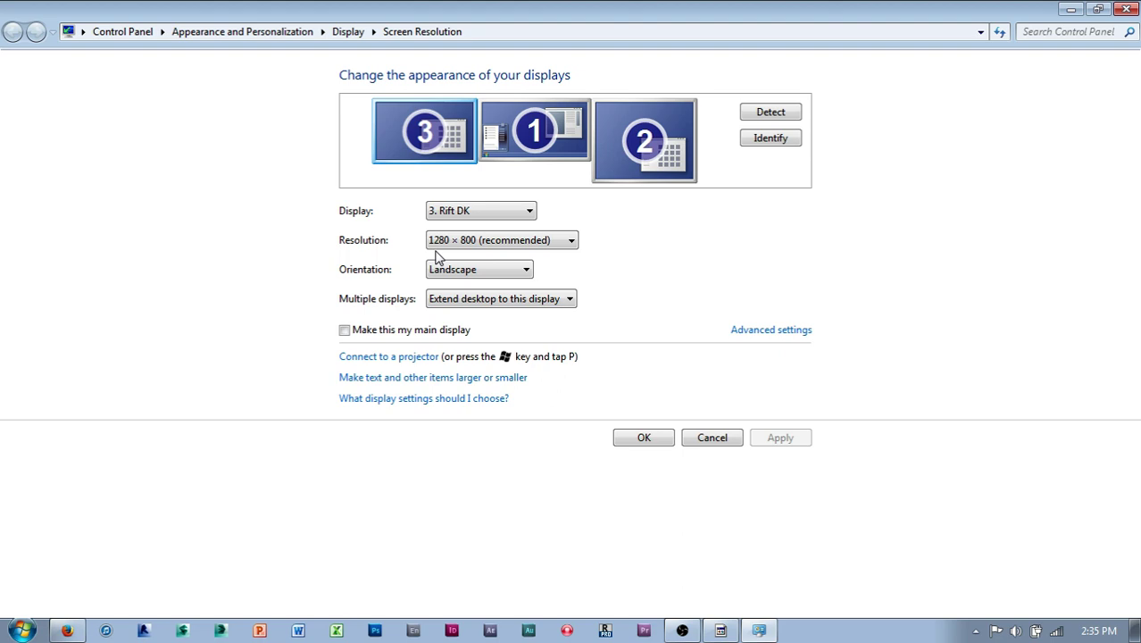
# Return to Screen Resolution and recheck display 1 and the Rift DK at 1280 × 800
pyautogui.hotkey('alt', 'Tab')
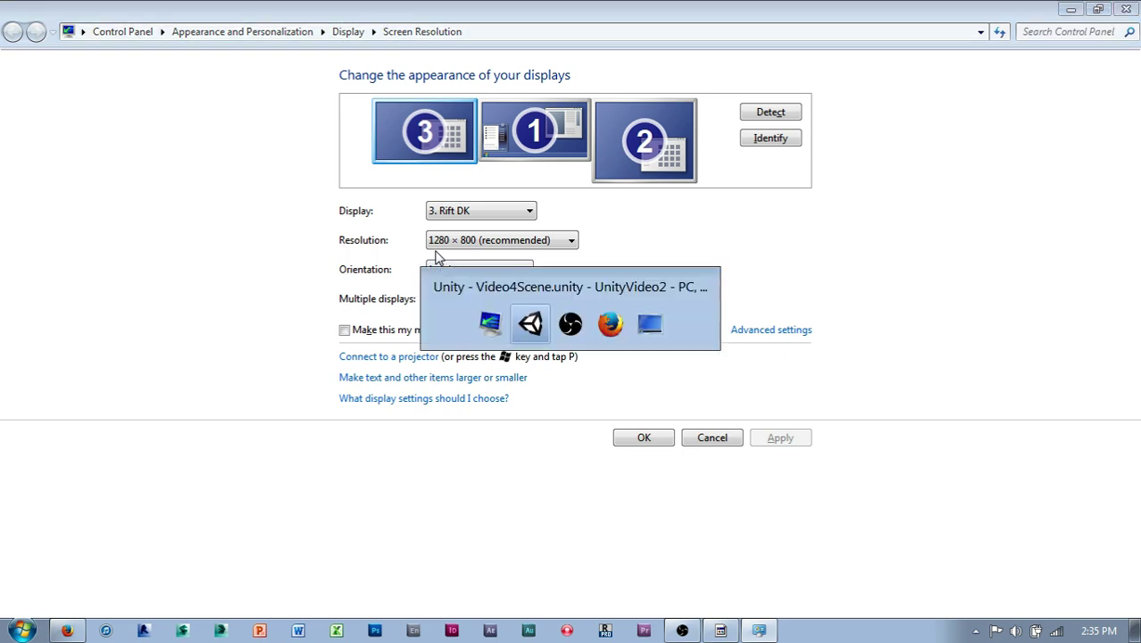
pyautogui.press('Tab')
pyautogui.press('Tab')
pyautogui.press('Tab')
pyautogui.press('Tab')
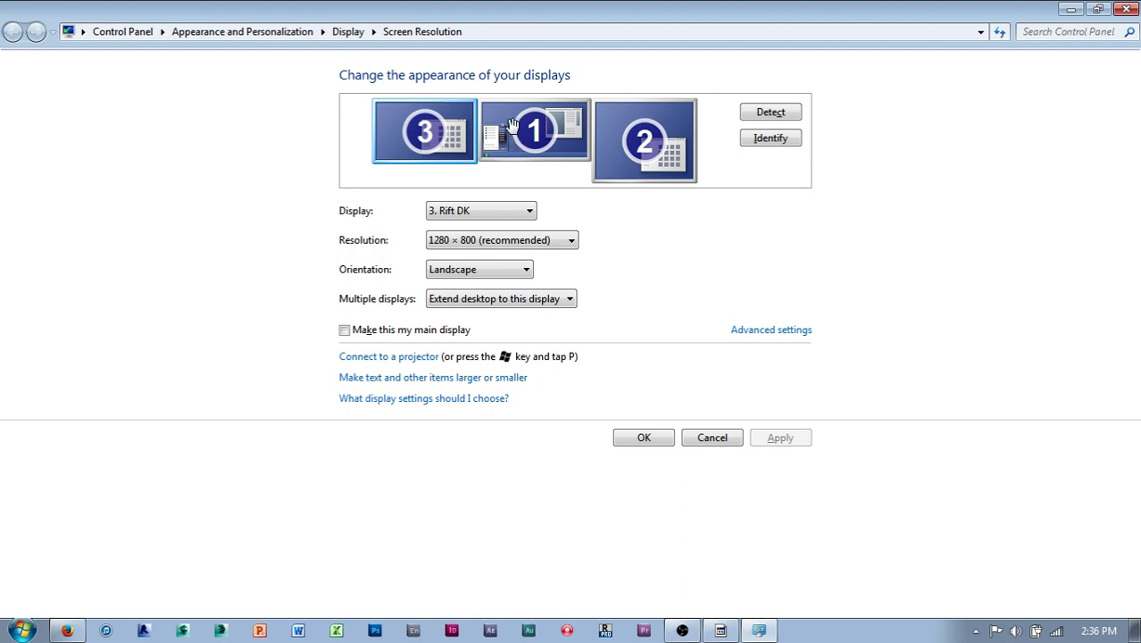
pyautogui.click(512, 119)
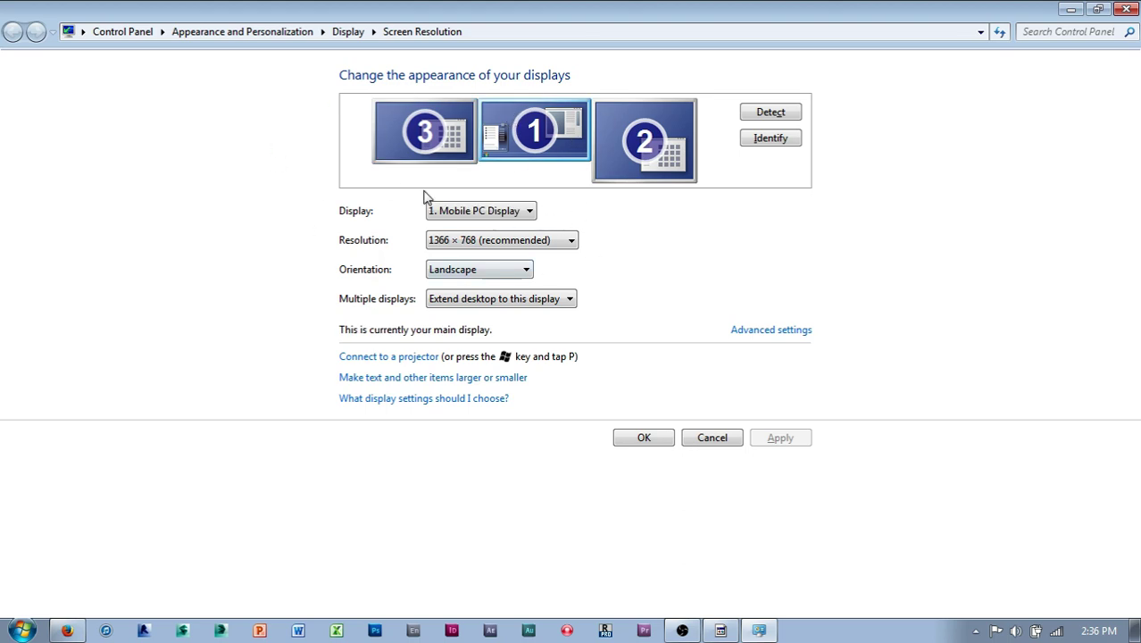
pyautogui.click(416, 130)
# Switch back to Unity and drag the Game tab out of the docked layout
pyautogui.hotkey('alt', 'Tab')
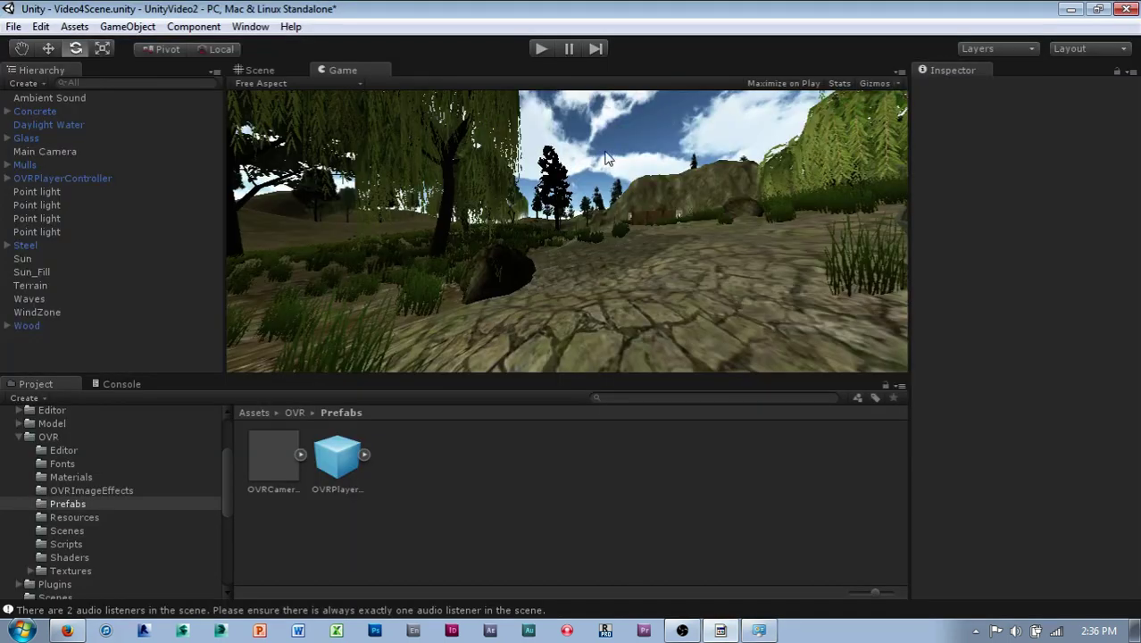
pyautogui.moveTo(368, 72); pyautogui.dragTo(1, 277)
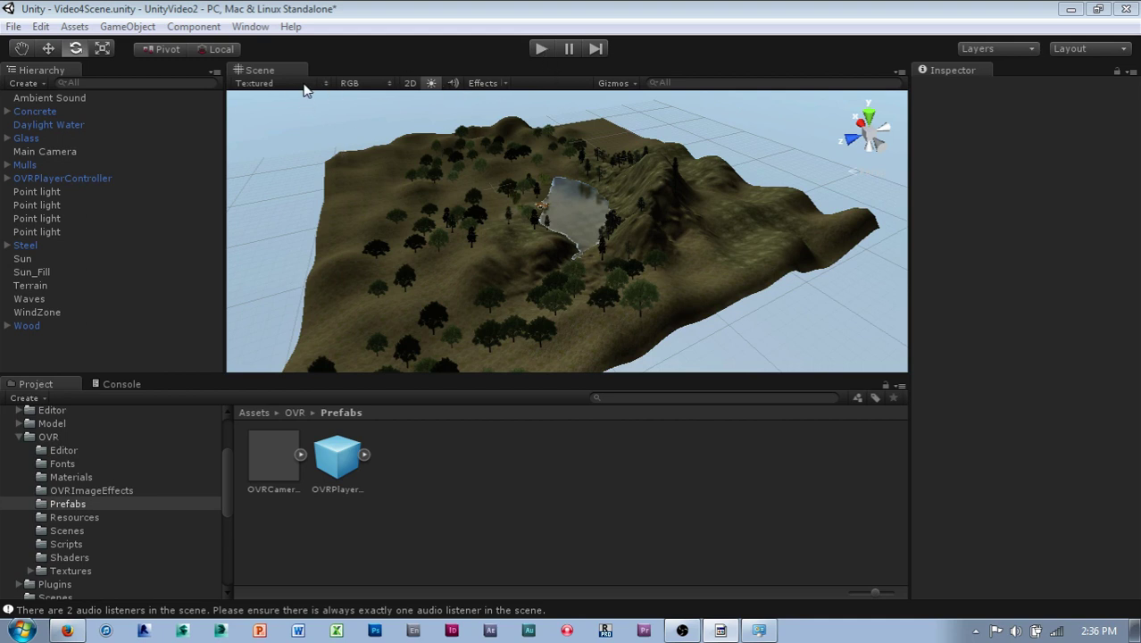
# Switch the Scene view to Wireframe drawing and select the OVRPlayerController in the Hierarchy
pyautogui.click(296, 85)
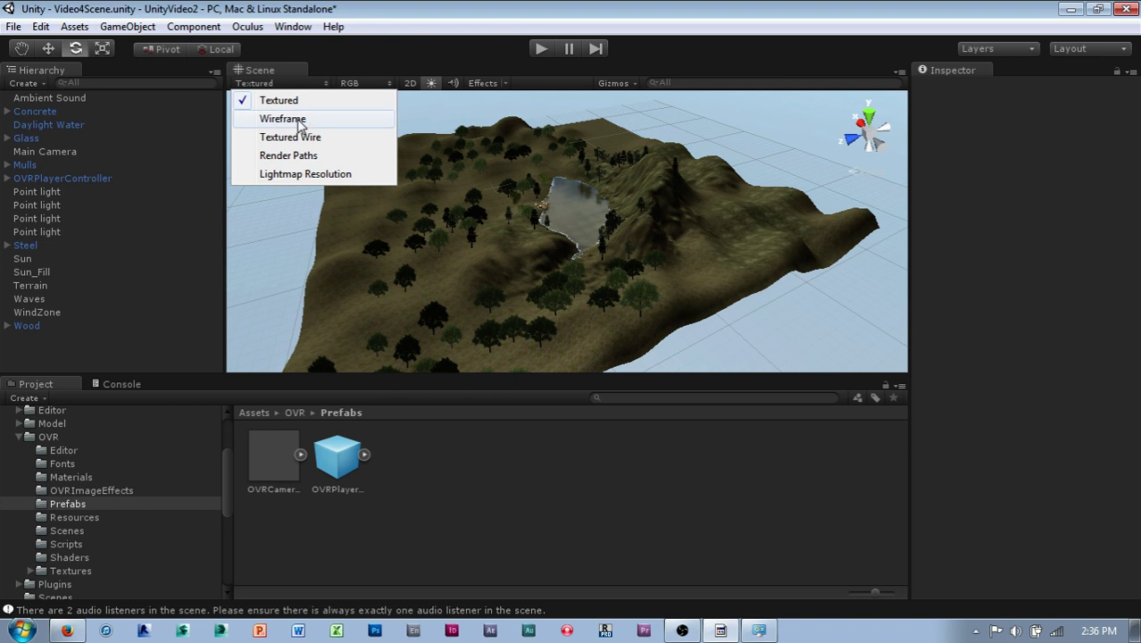
pyautogui.click(298, 121)
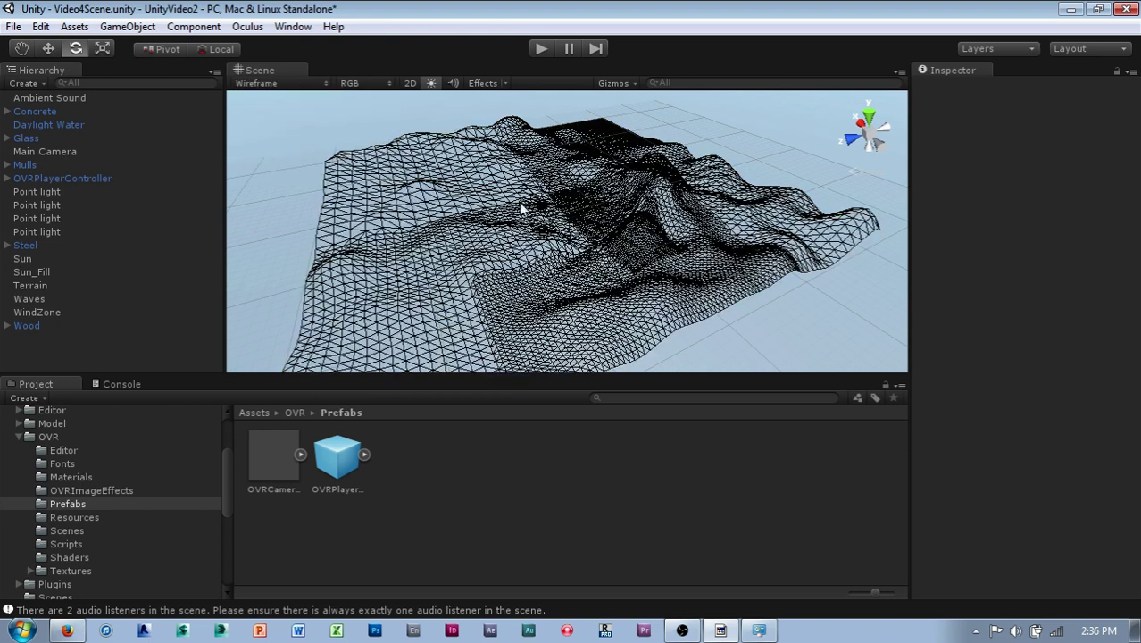
pyautogui.moveTo(100, 183); pyautogui.dragTo(546, 214)
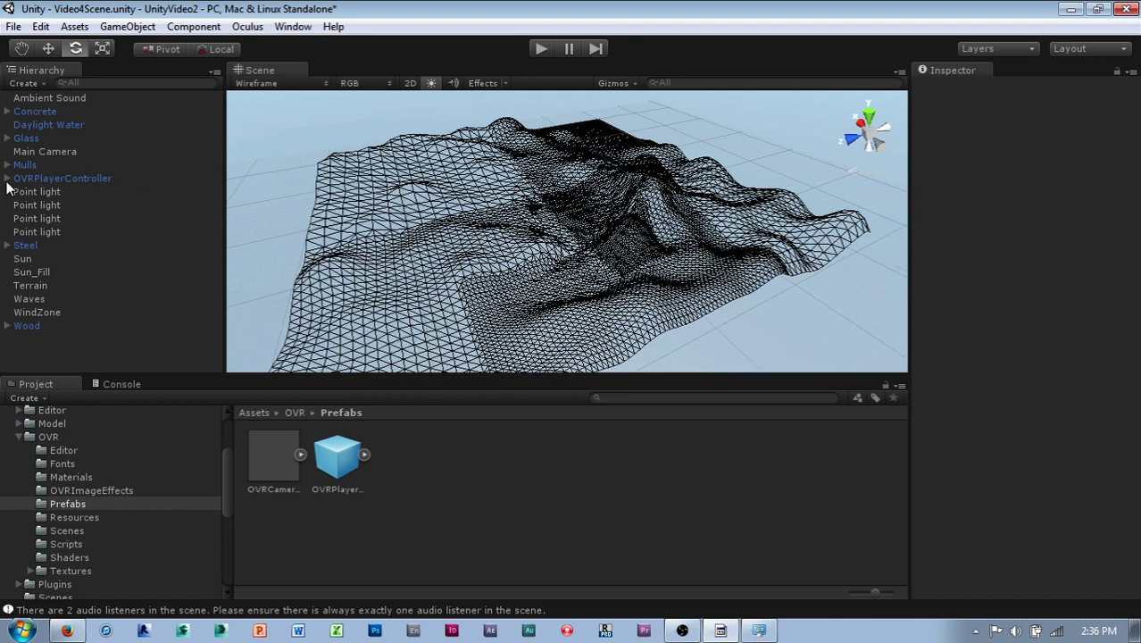
pyautogui.click(69, 179)
# Frame the view on the OVRPlayerController, then play-test the scene and stop Play mode
pyautogui.press('f')
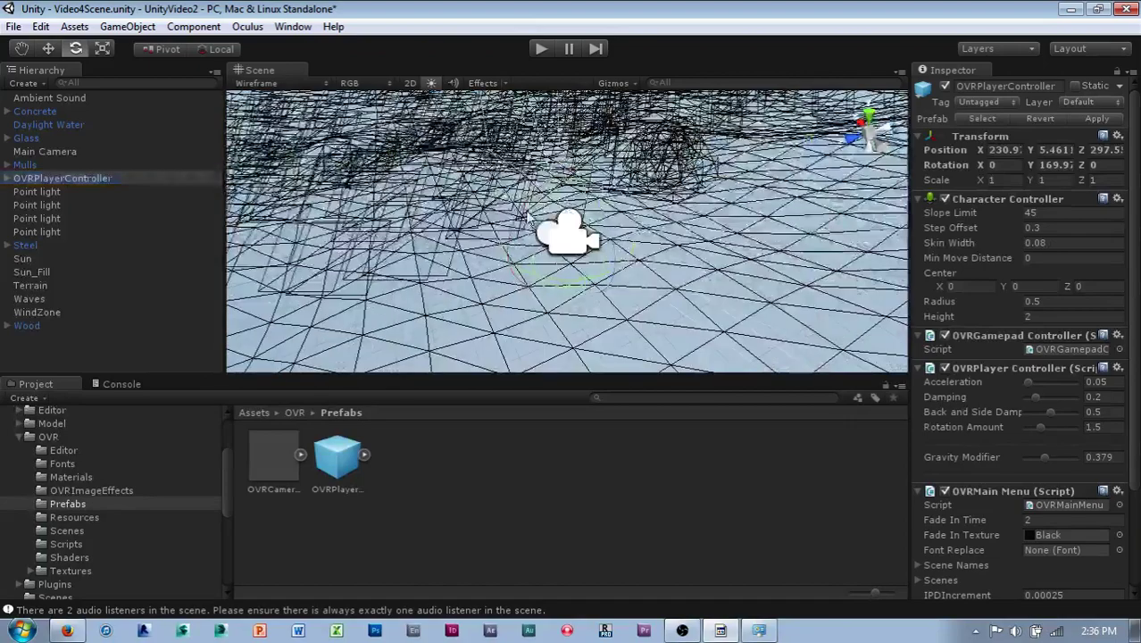
pyautogui.keyDown('alt'); pyautogui.moveTo(548, 220); pyautogui.dragTo(624, 227); pyautogui.keyUp('alt')
pyautogui.scroll(-5, 624, 227)
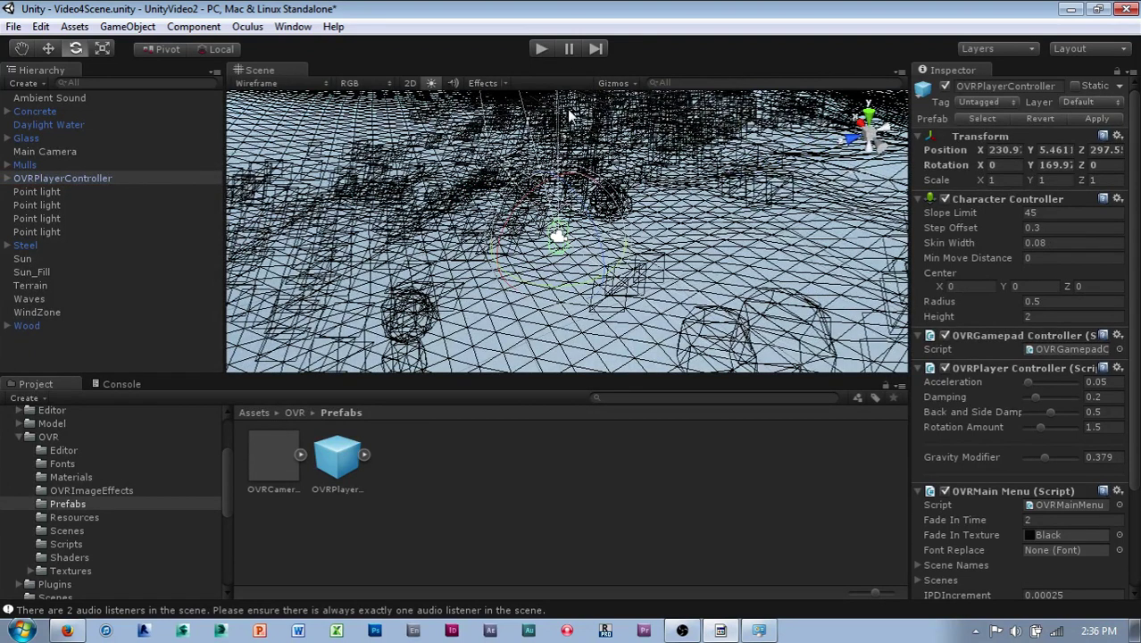
pyautogui.click(542, 49)
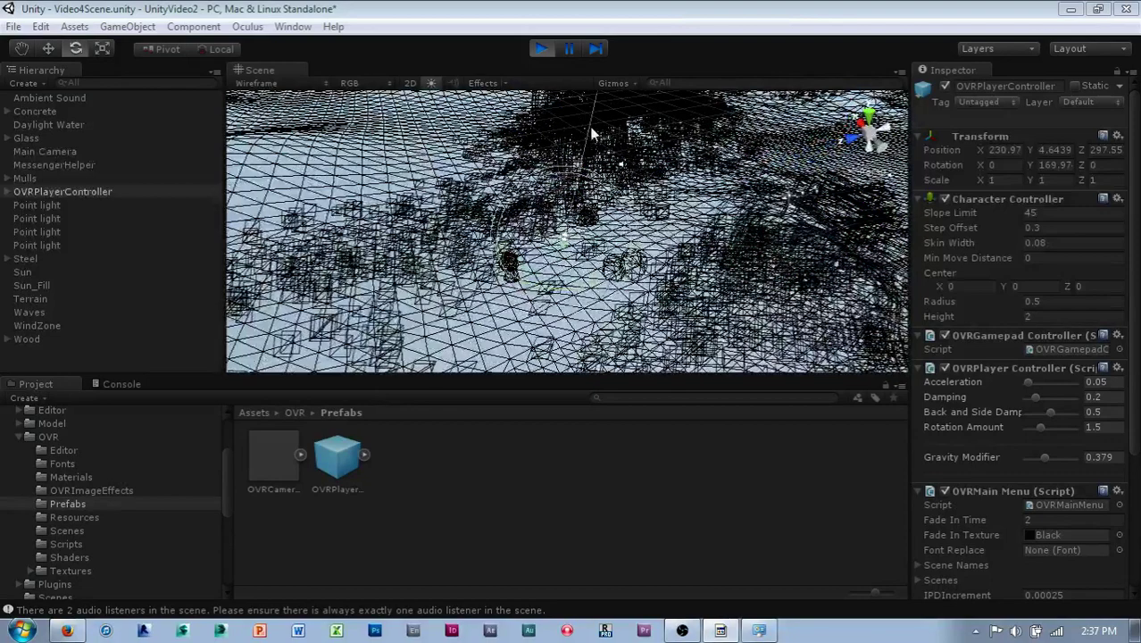
pyautogui.click(541, 49)
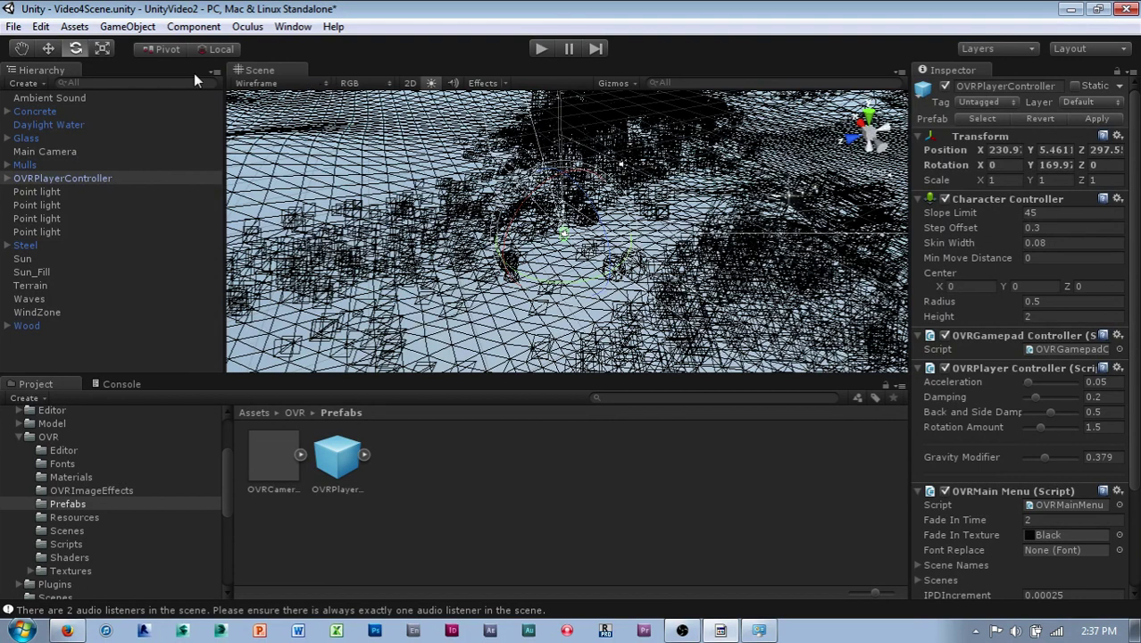
# Return the Scene view to Textured drawing and start File > Build & Run
pyautogui.click(278, 101)
pyautogui.keyDown('alt'); pyautogui.moveTo(535, 249); pyautogui.dragTo(429, 241); pyautogui.keyUp('alt')
pyautogui.click(12, 27)
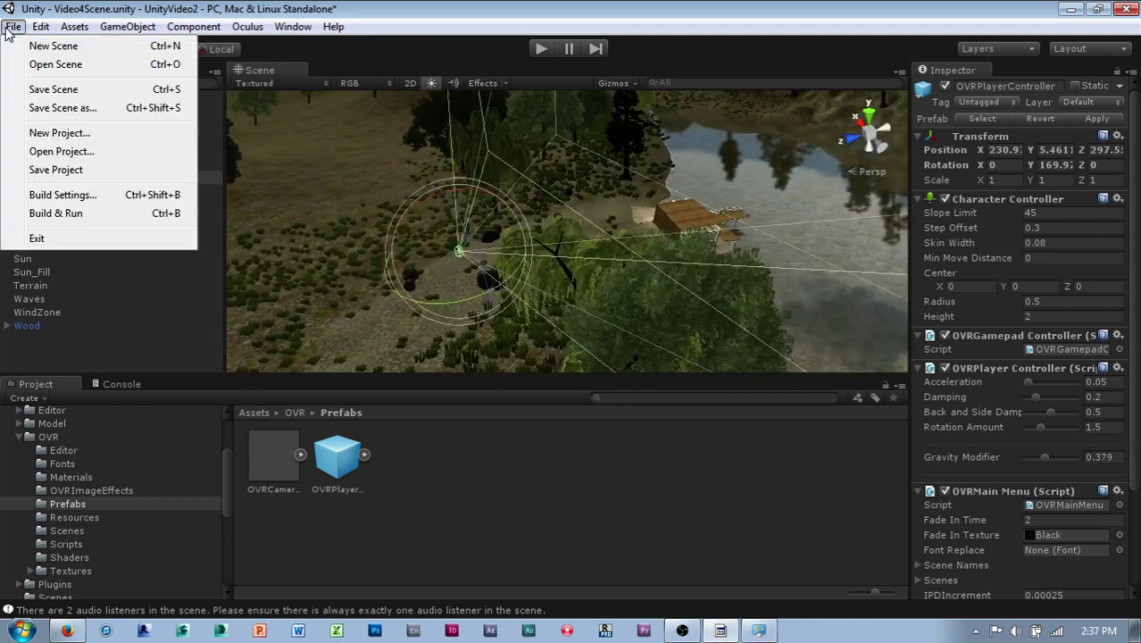
pyautogui.click(75, 214)
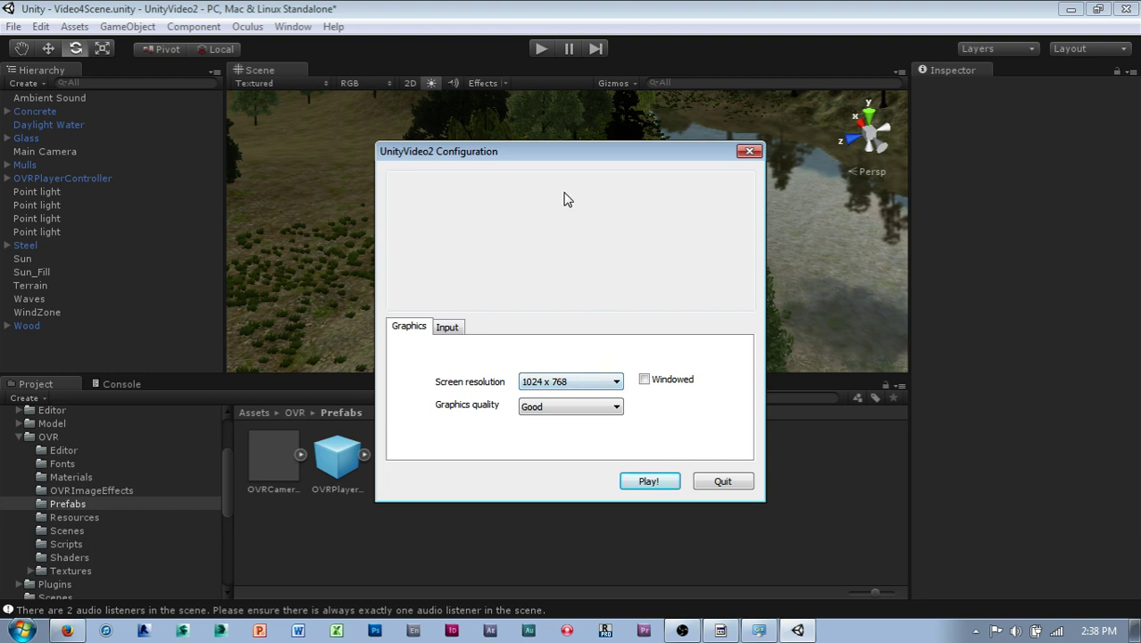
# Launch the UnityVideo2 build windowed at 1024 x 768 with Fantastic graphics quality
pyautogui.moveTo(554, 169); pyautogui.dragTo(521, 144)
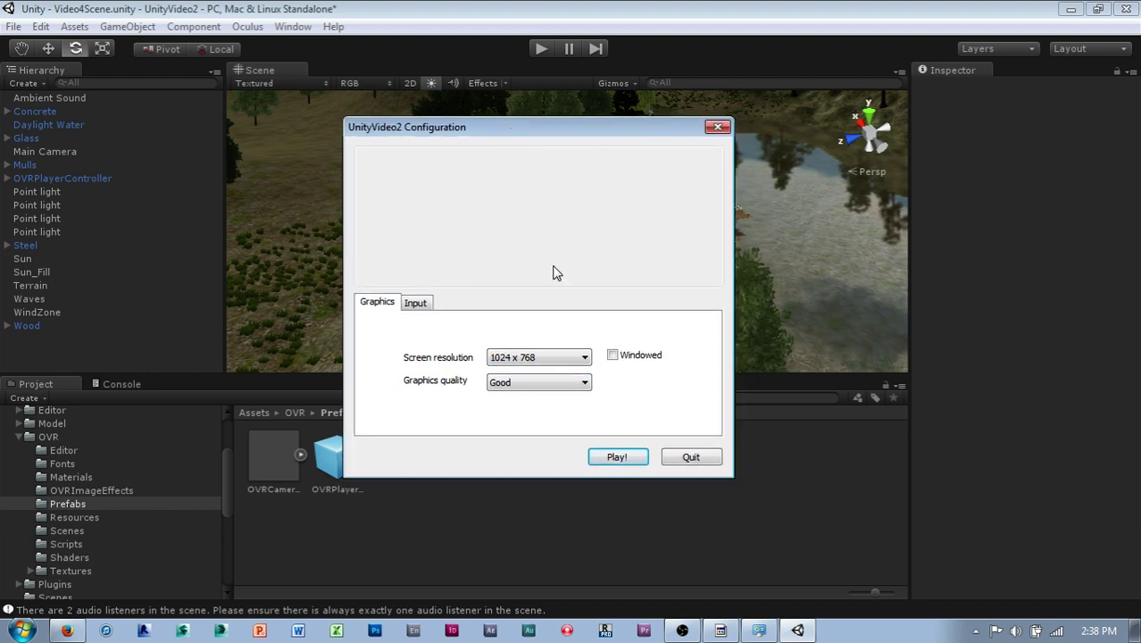
pyautogui.click(613, 356)
pyautogui.click(593, 385)
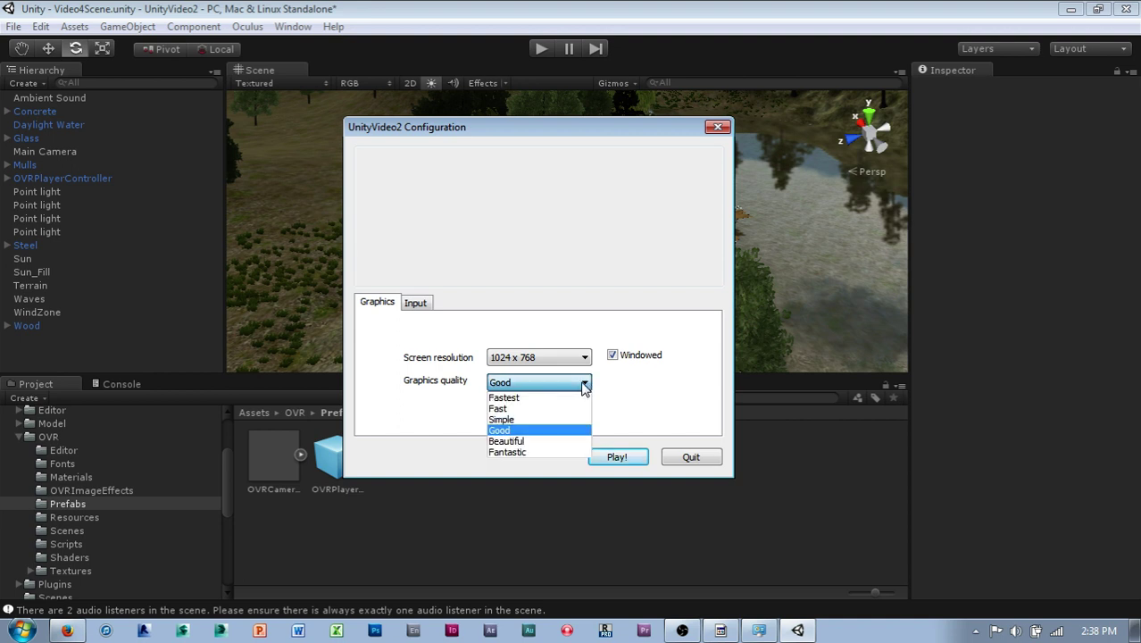
pyautogui.click(557, 451)
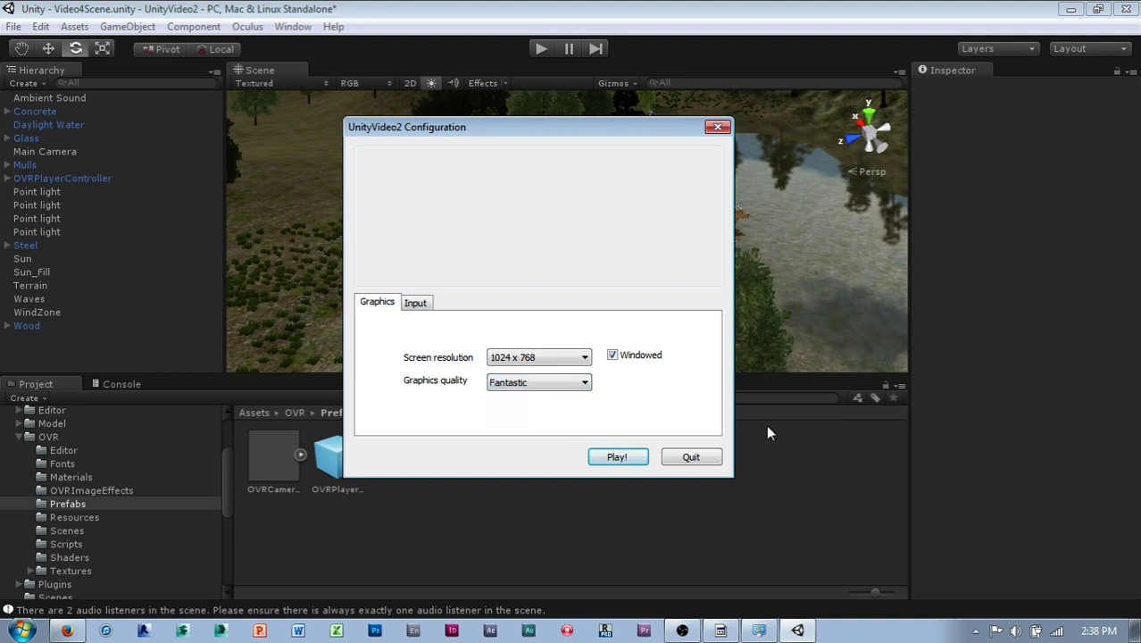
pyautogui.click(618, 459)
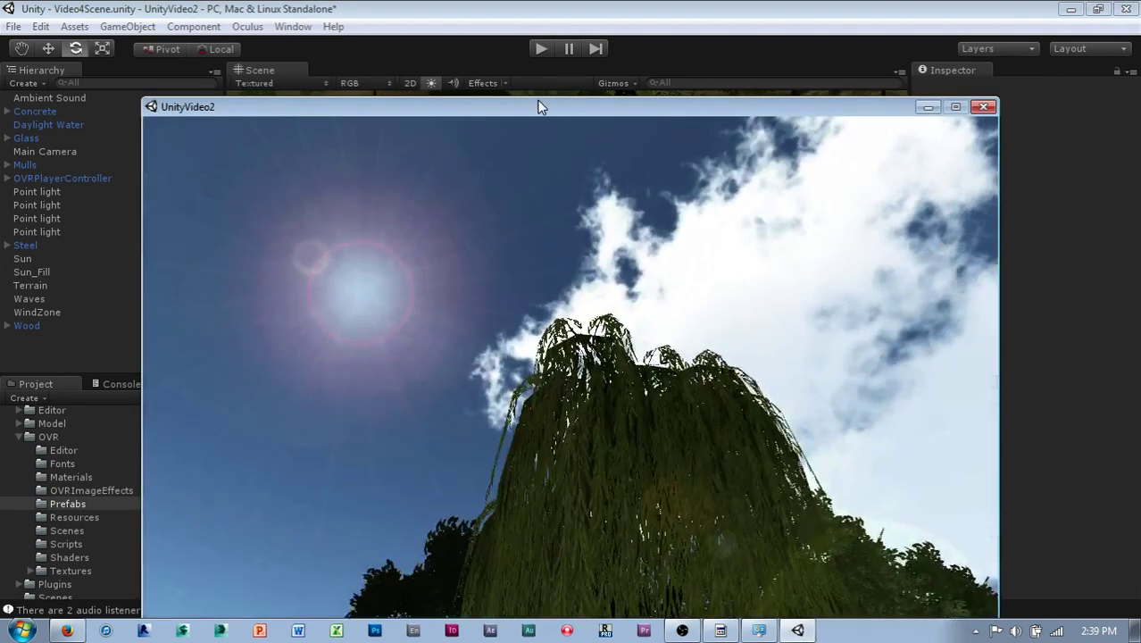
# Move the UnityVideo2 game window to the top, test the forest, then close it
pyautogui.moveTo(538, 106); pyautogui.dragTo(538, 10)
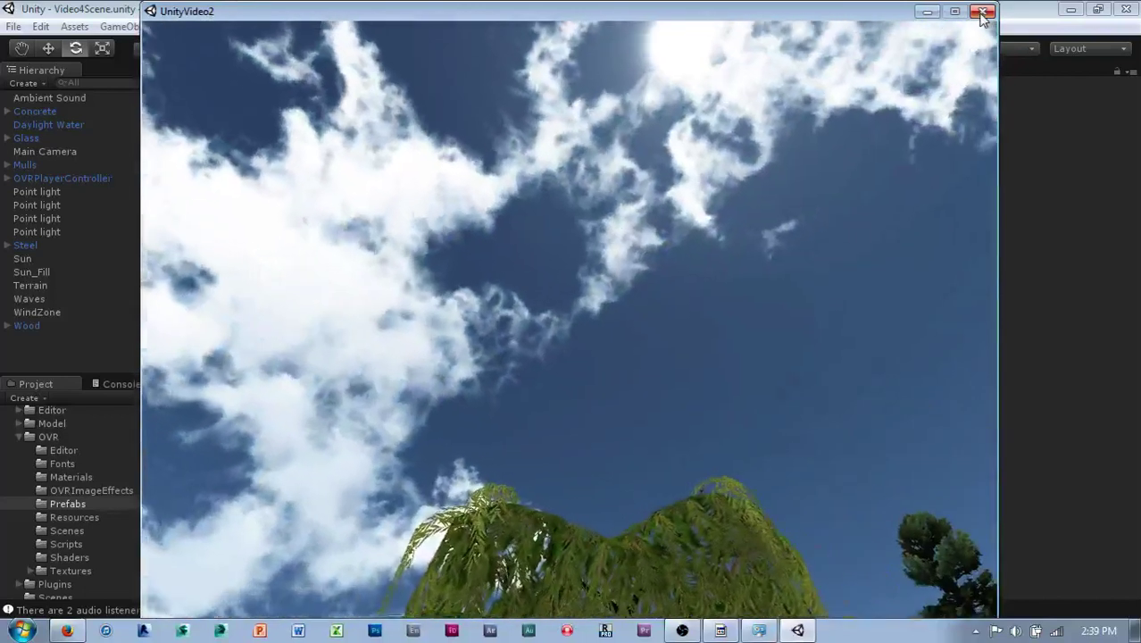
pyautogui.click(982, 12)
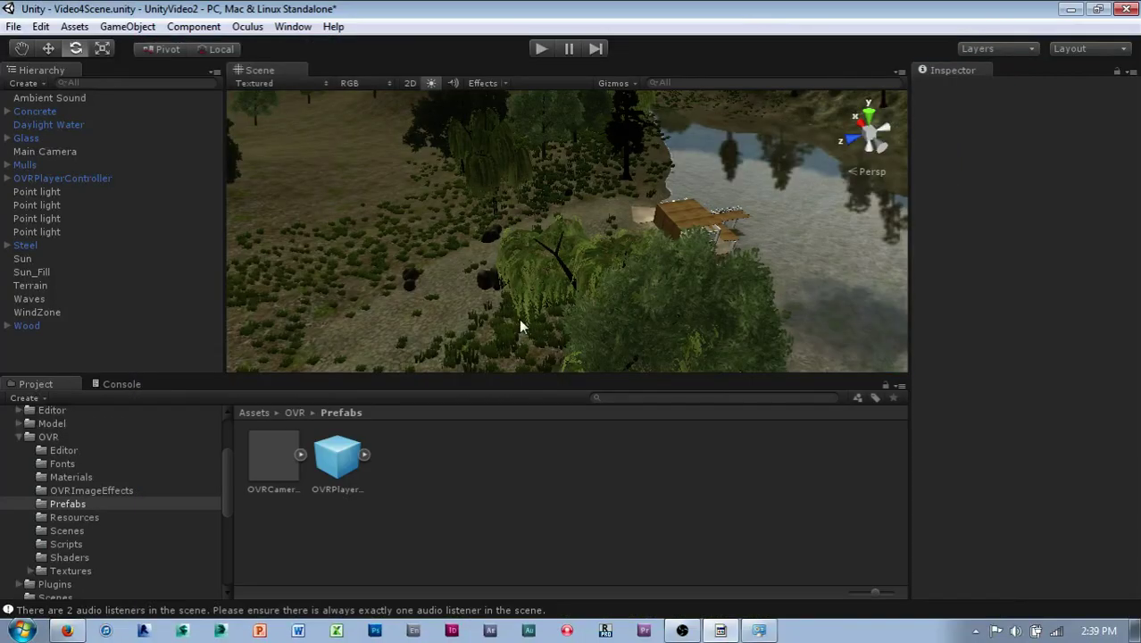
# Select and frame the OVRPlayerController, pan around it, and open File > Build Settings
pyautogui.scroll(-6, 555, 298)
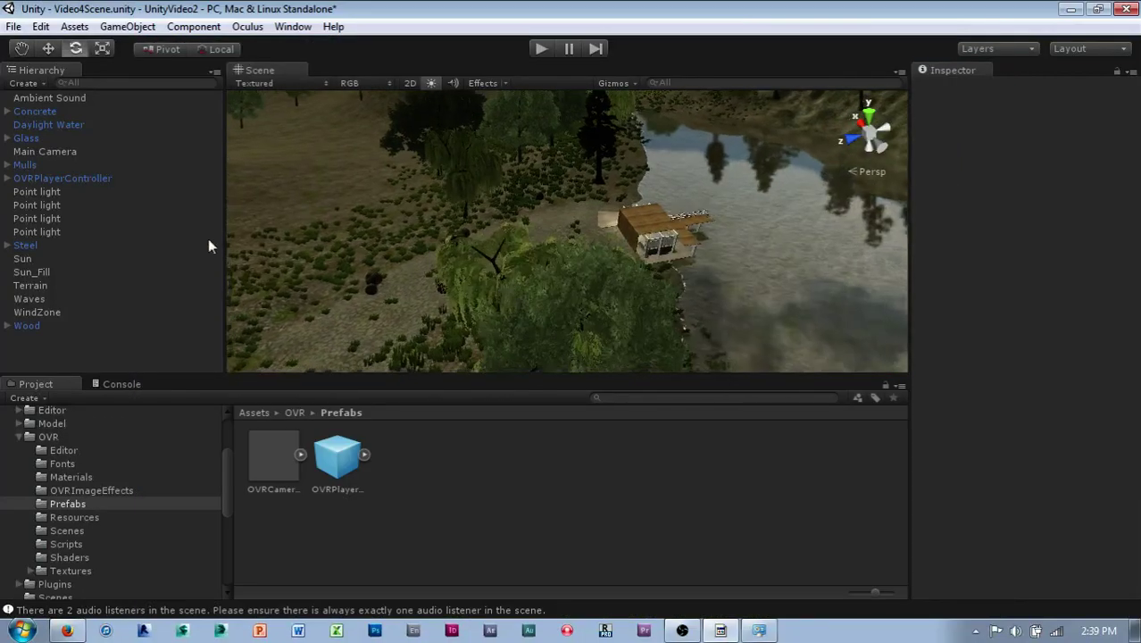
pyautogui.click(66, 179)
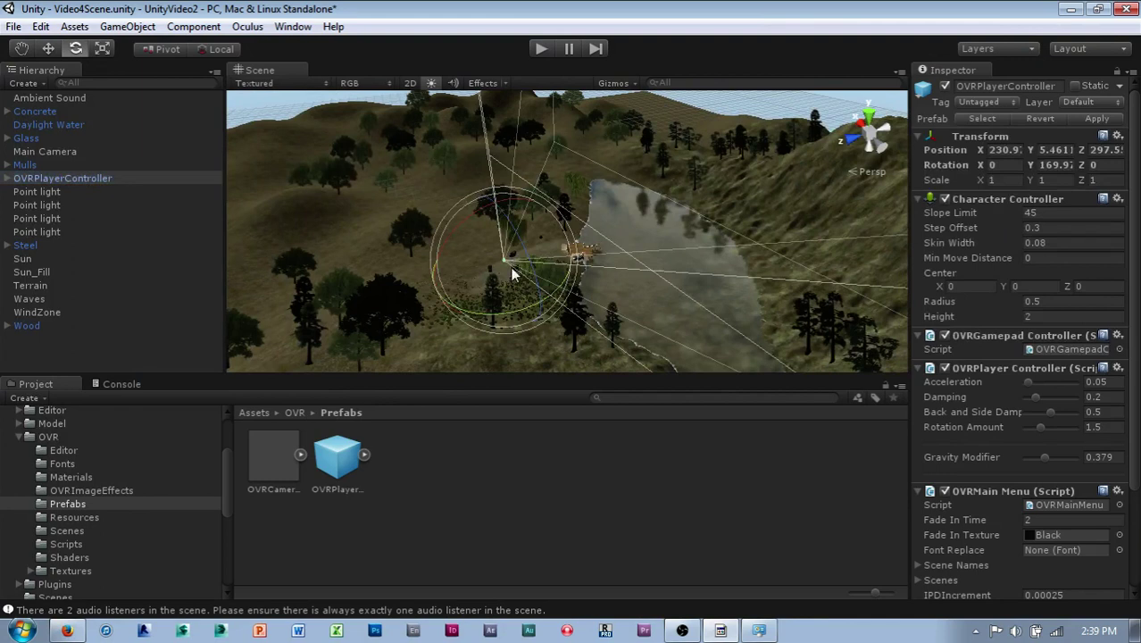
pyautogui.press('f')
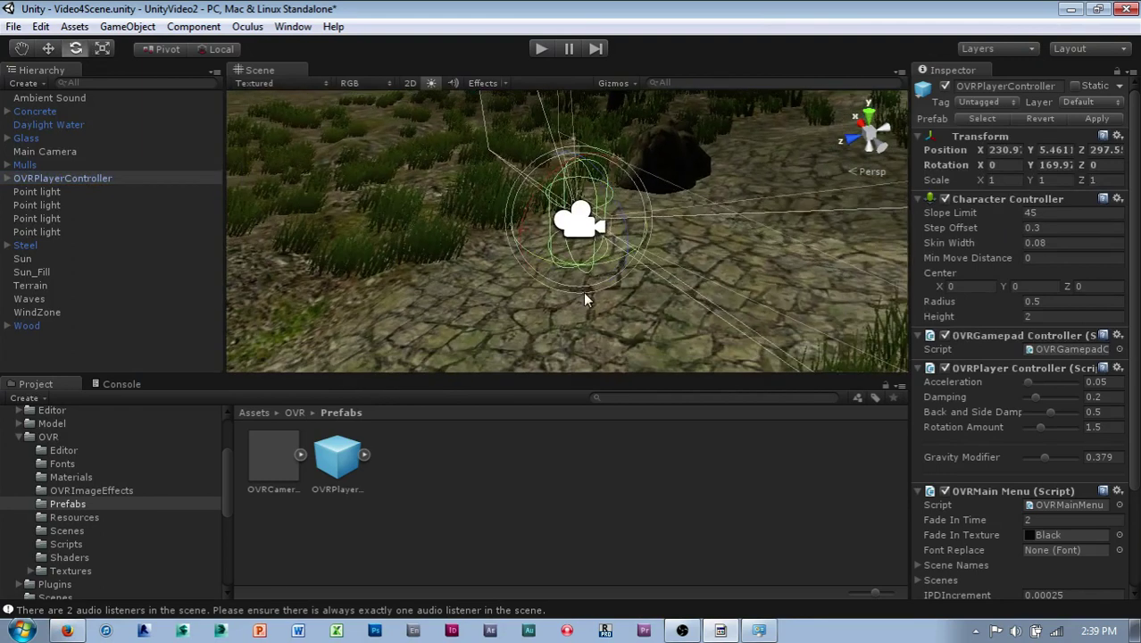
pyautogui.moveTo(581, 292); pyautogui.dragTo(457, 307, button='middle')
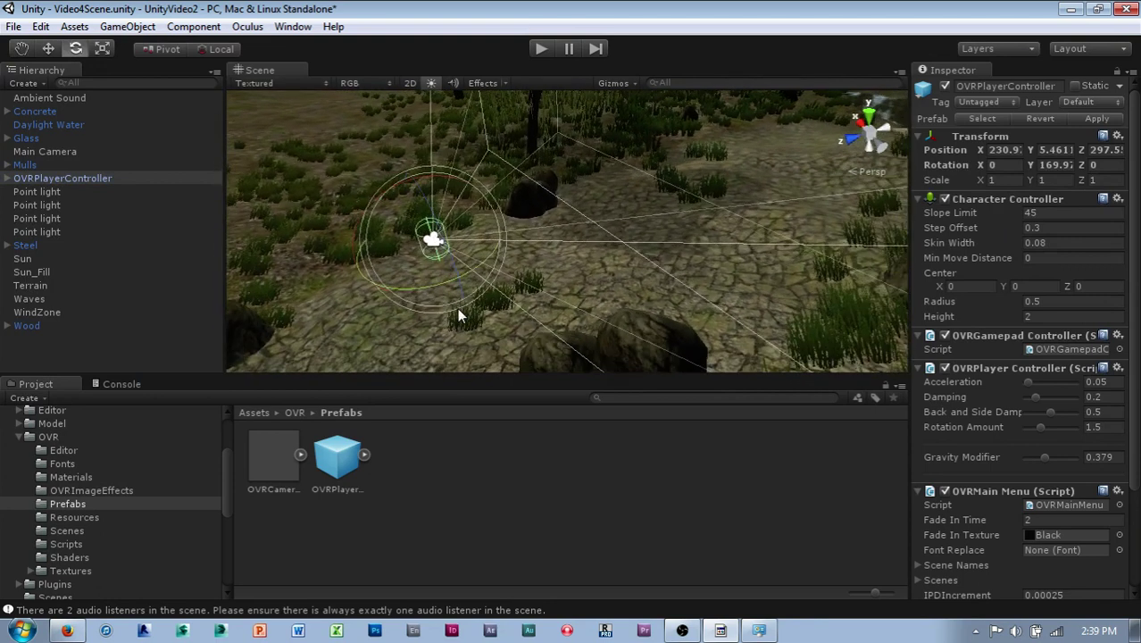
pyautogui.click(11, 28)
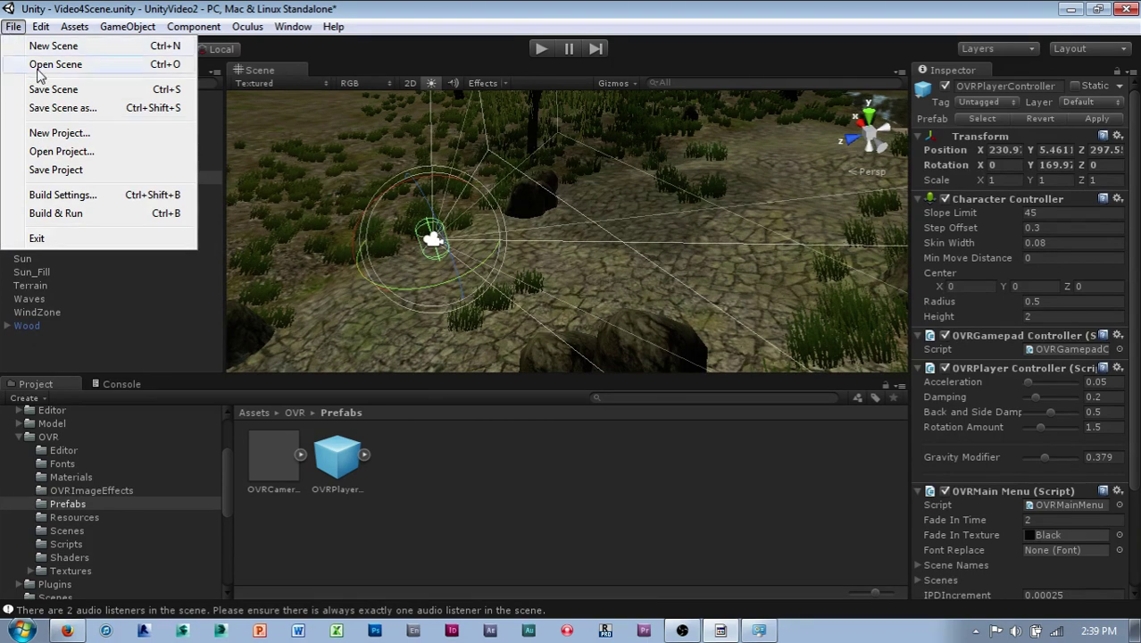
pyautogui.click(47, 196)
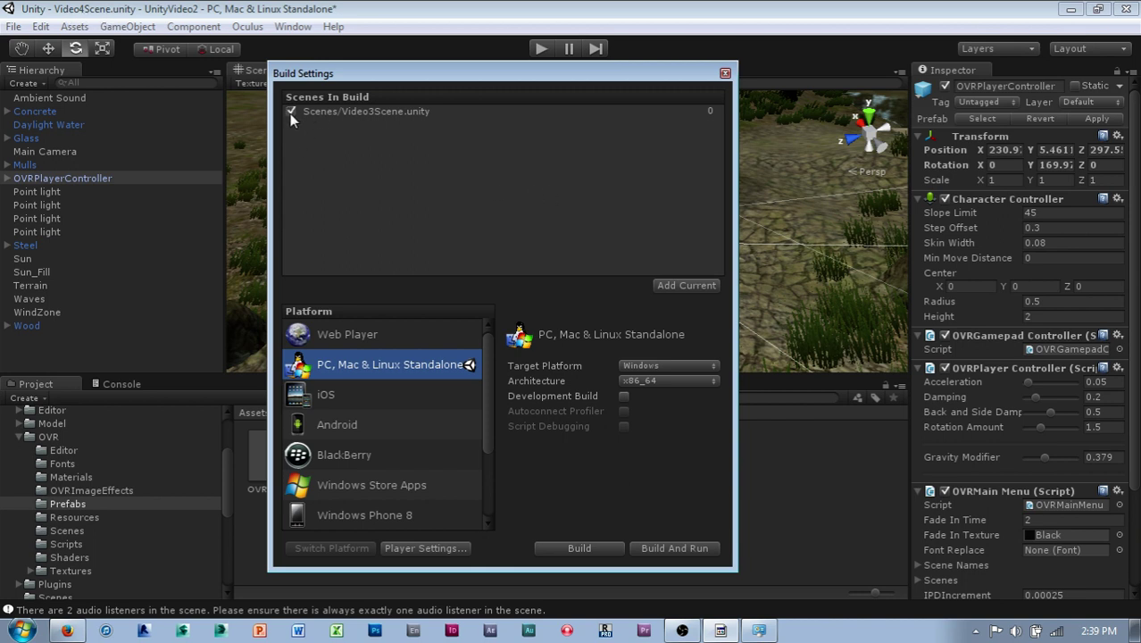
# Add Video4Scene.unity to the build list and start Build And Run
pyautogui.click(683, 289)
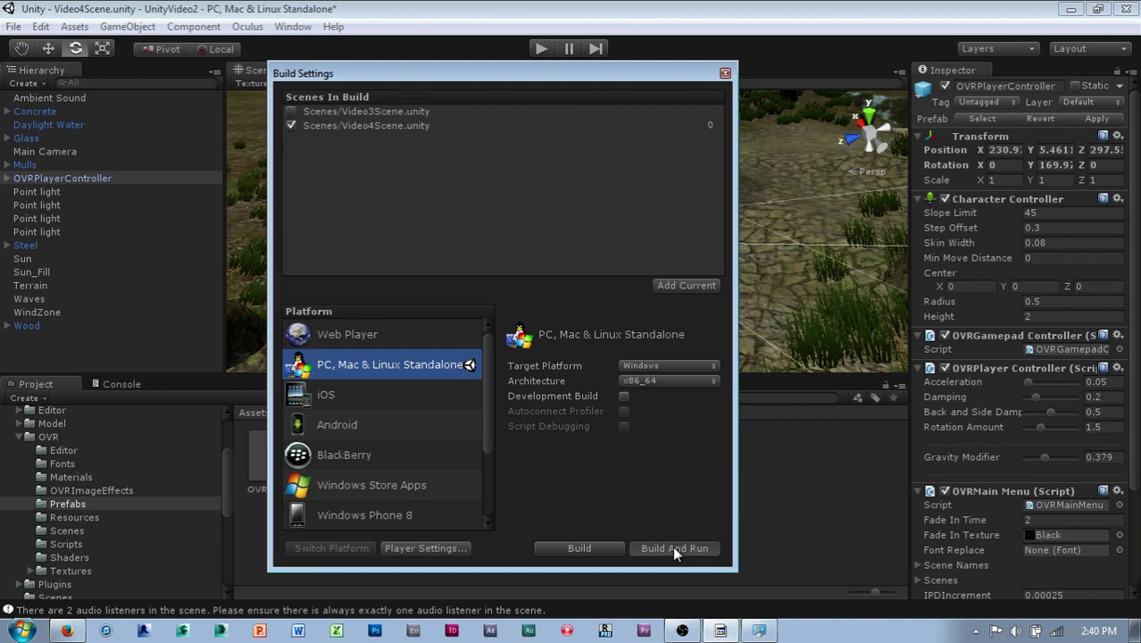
pyautogui.click(674, 548)
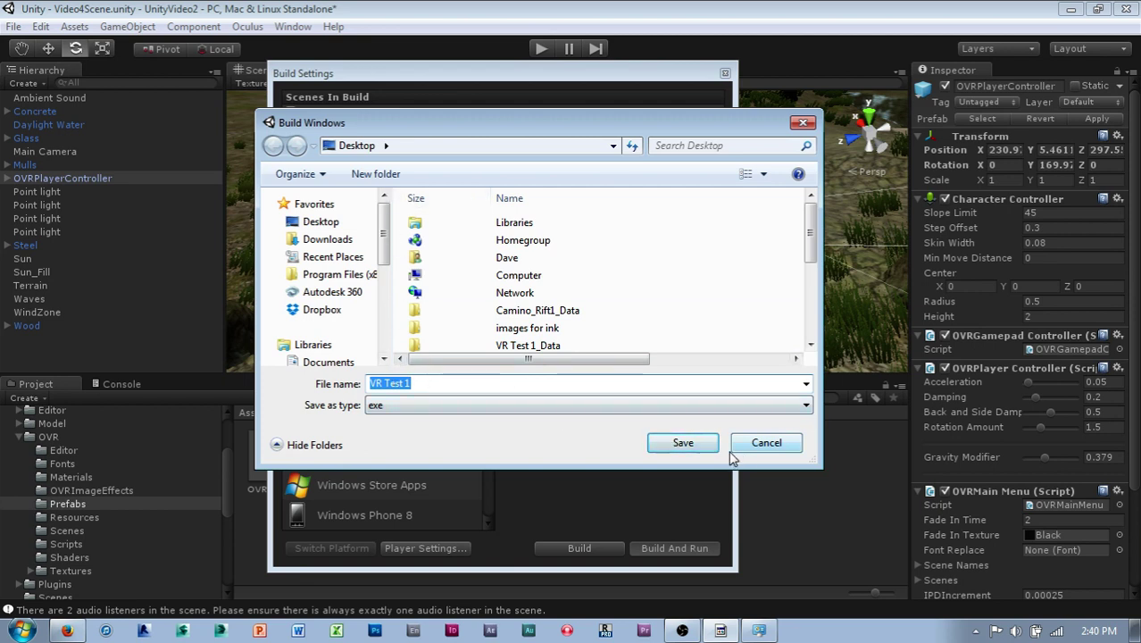
# Change the build file name from 'VR Test 1' to 'VR Test 2' and save
pyautogui.click(554, 384)
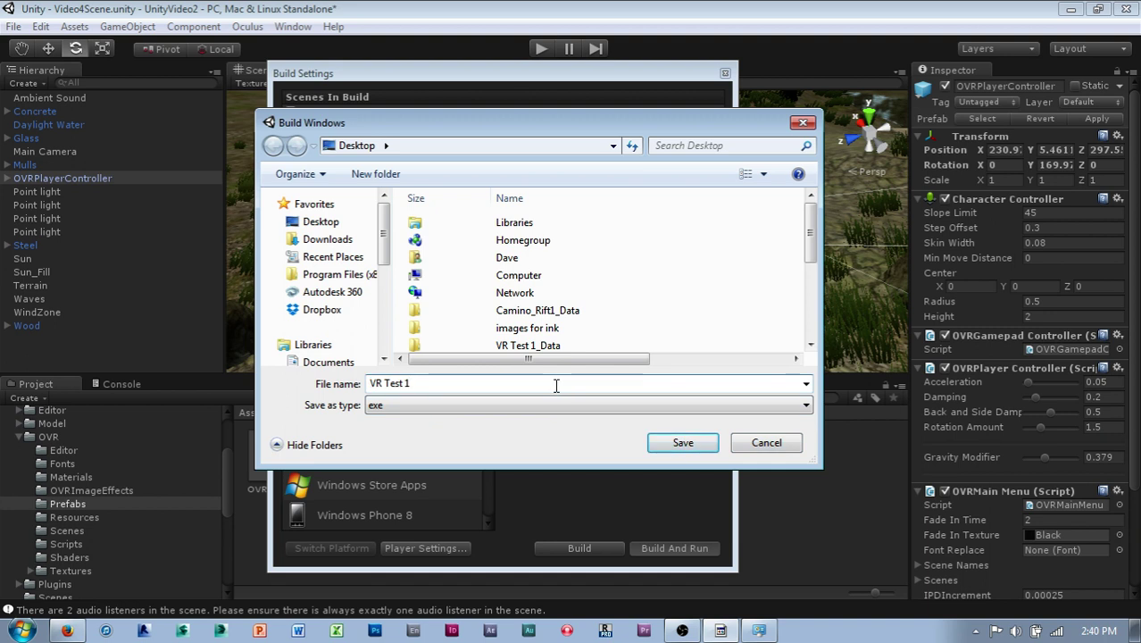
pyautogui.press('BackSpace')
pyautogui.write('2')
pyautogui.click(693, 443)
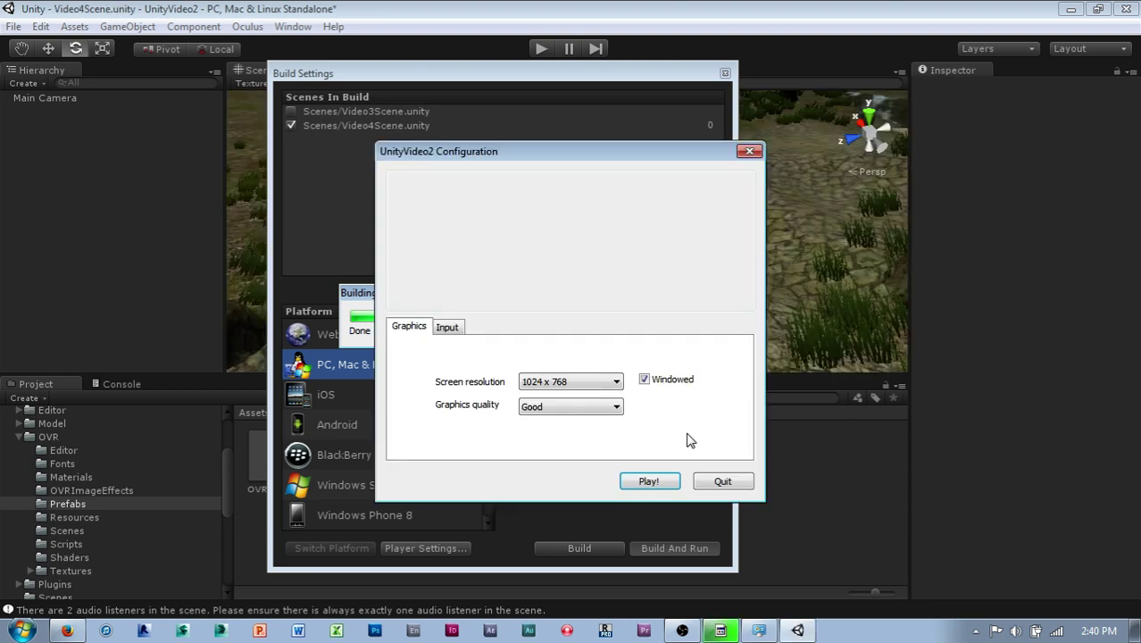
# Launch the build windowed at 800 x 600 resolution with Fantastic graphics quality
pyautogui.click(599, 407)
pyautogui.click(597, 475)
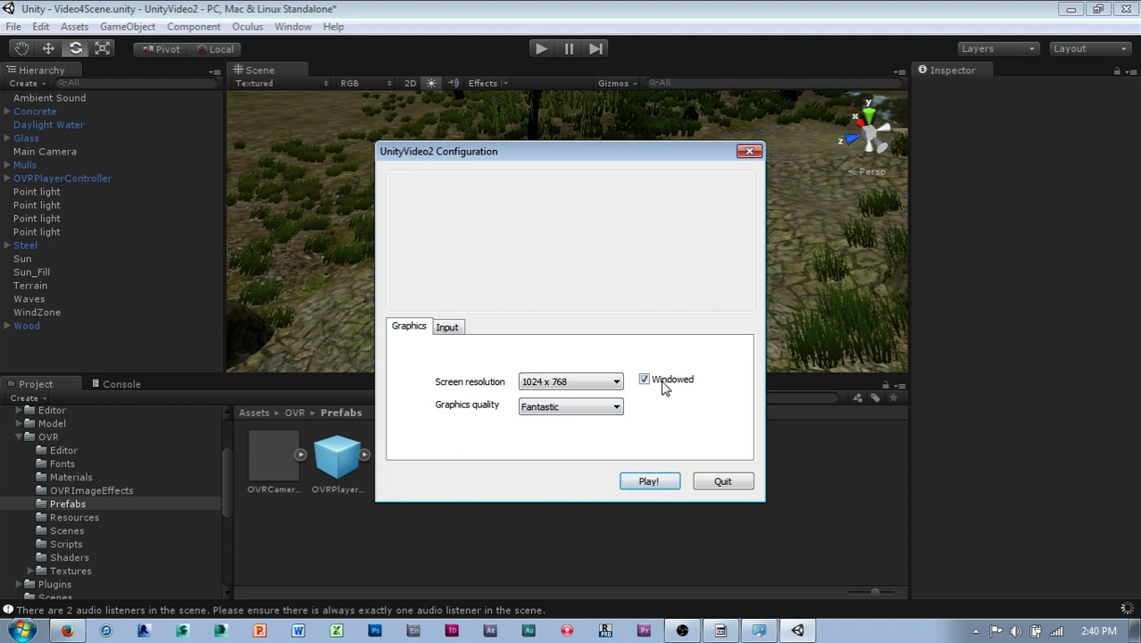
pyautogui.moveTo(539, 167); pyautogui.dragTo(491, 143)
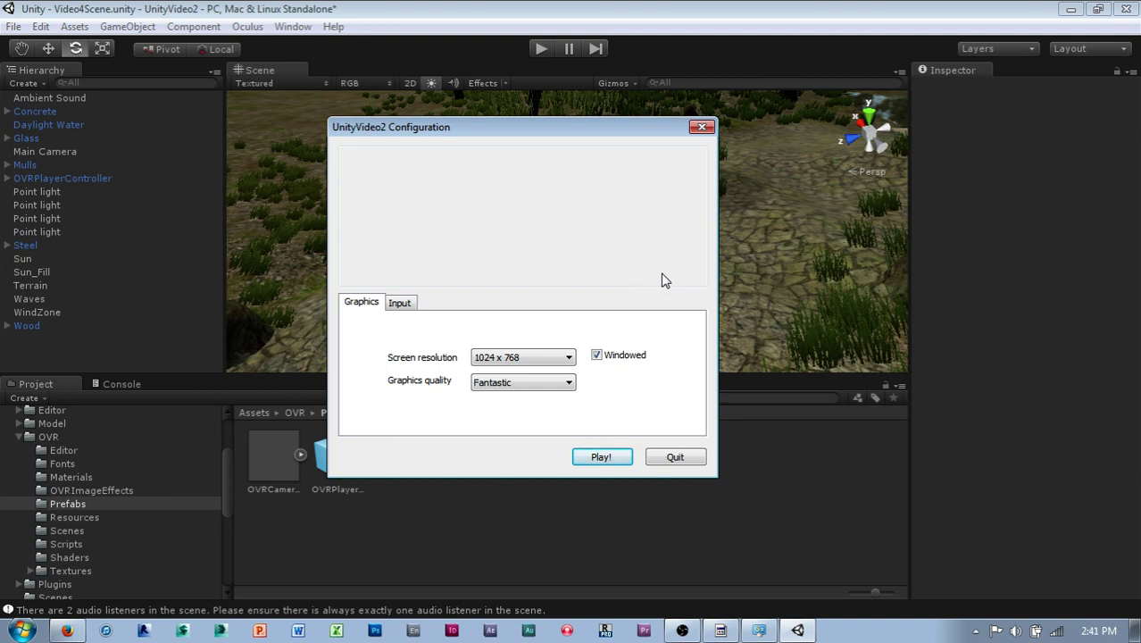
pyautogui.moveTo(505, 129); pyautogui.dragTo(499, 150)
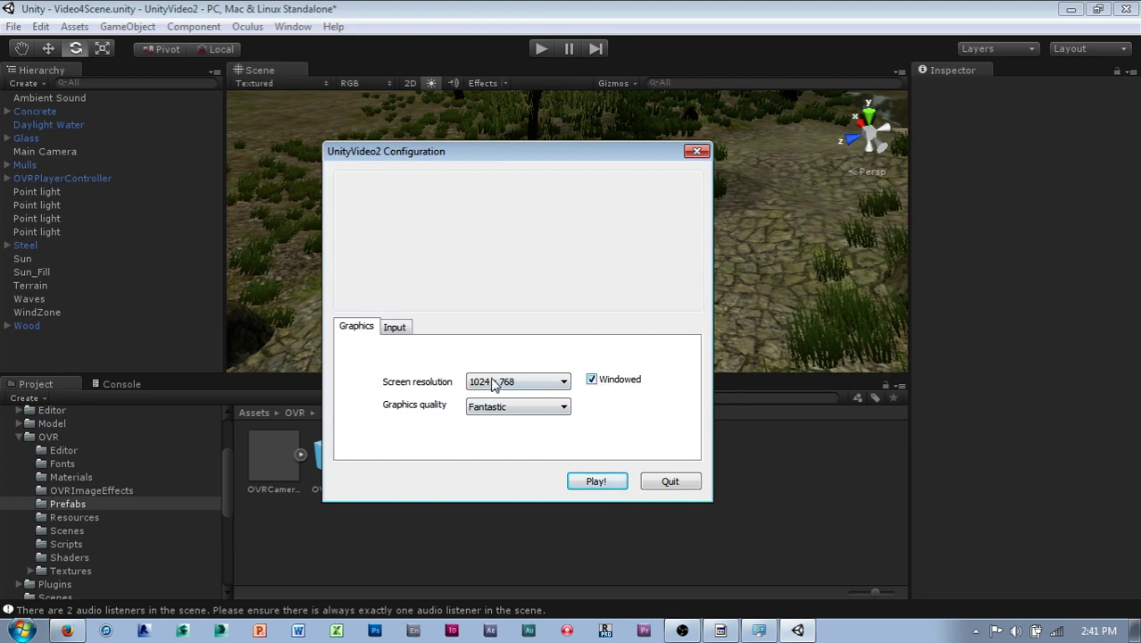
pyautogui.moveTo(466, 155); pyautogui.dragTo(468, 64)
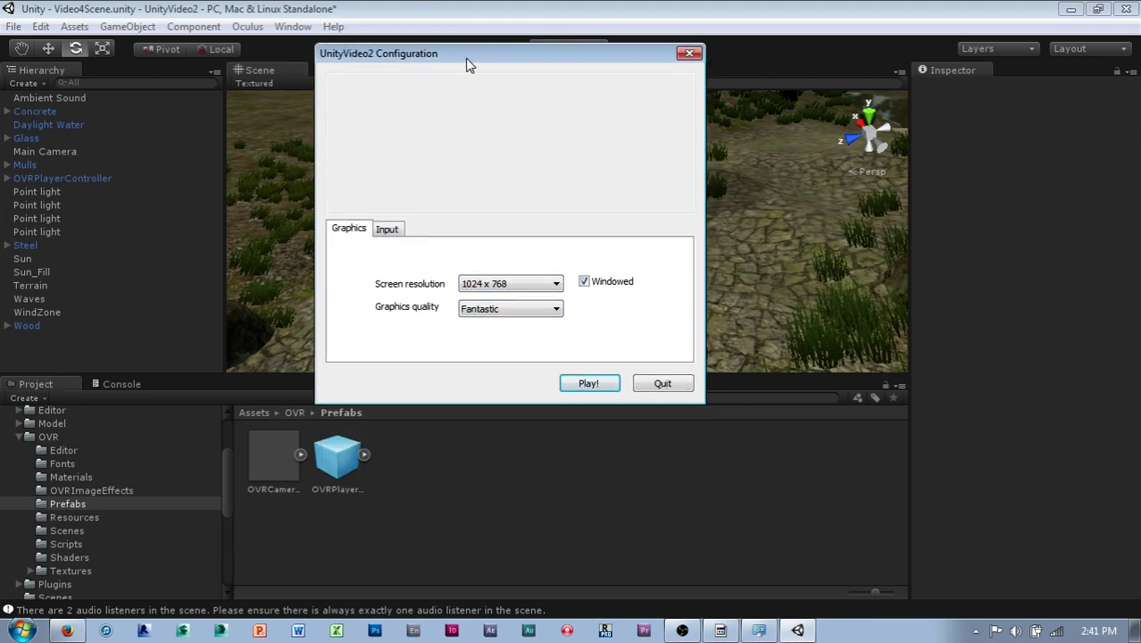
pyautogui.click(525, 285)
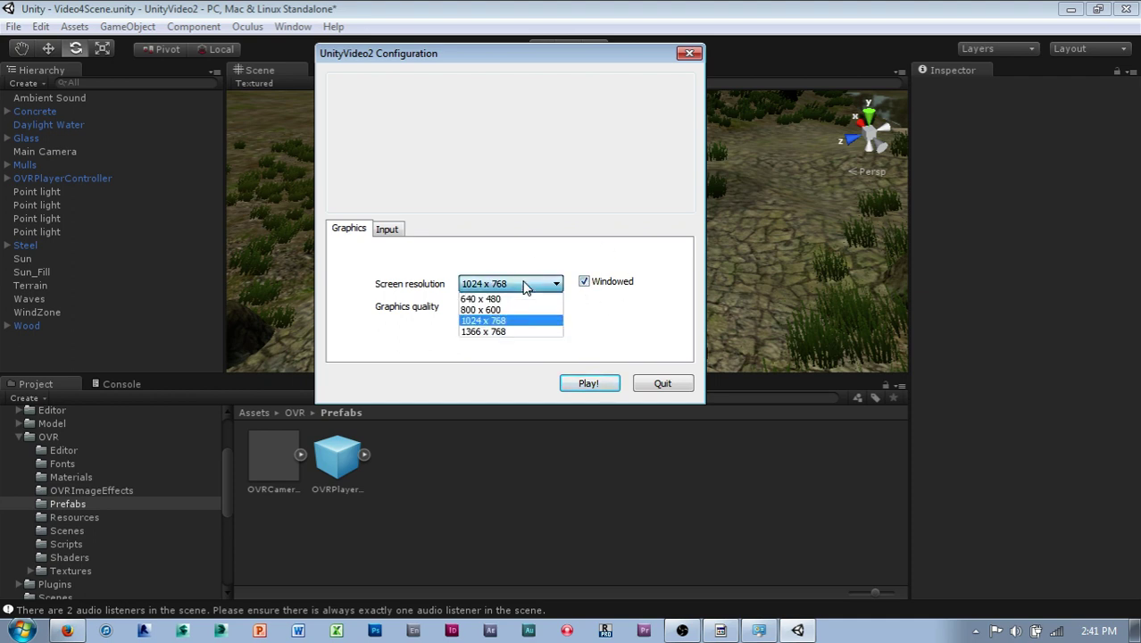
pyautogui.click(487, 310)
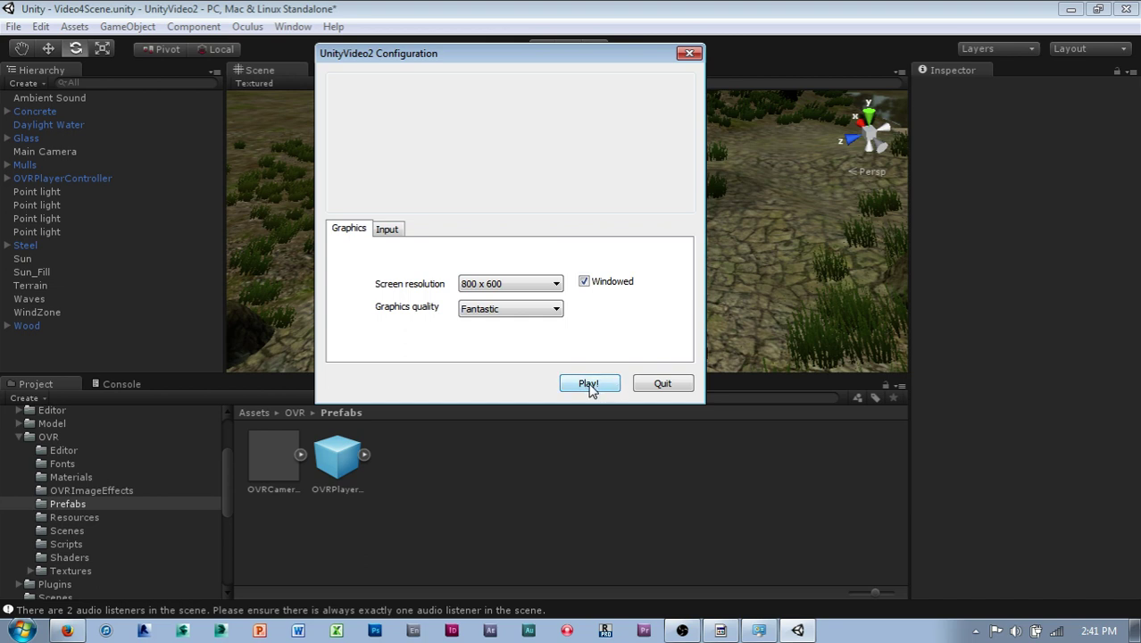
pyautogui.click(589, 386)
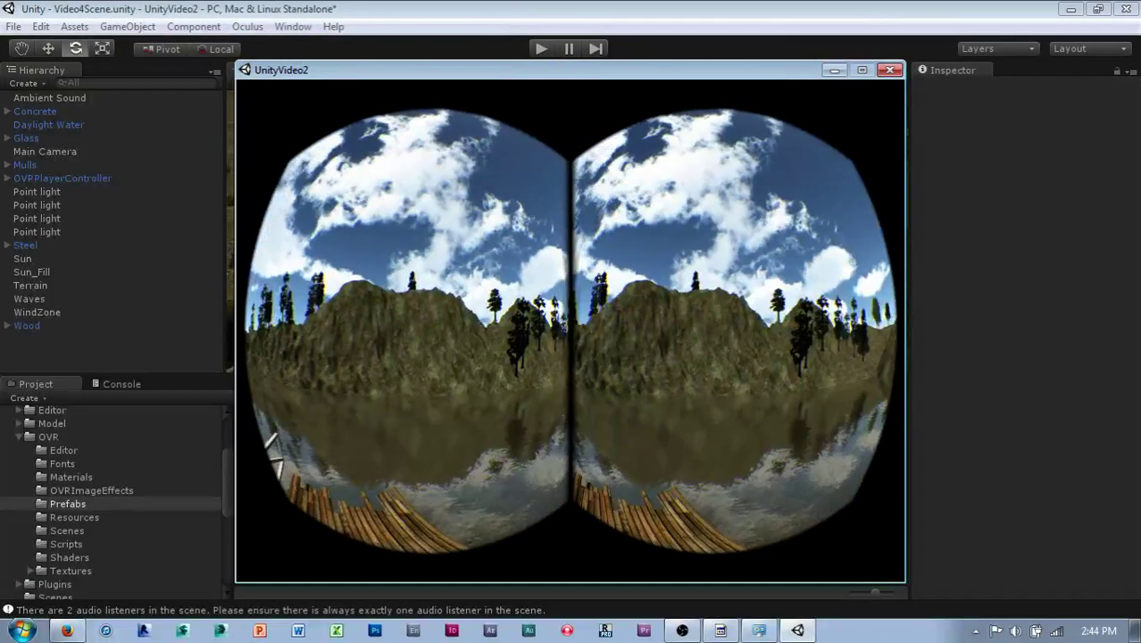
# Quit the running game with Alt+F4 and close the Build Settings window
pyautogui.hotkey('alt', 'F4')
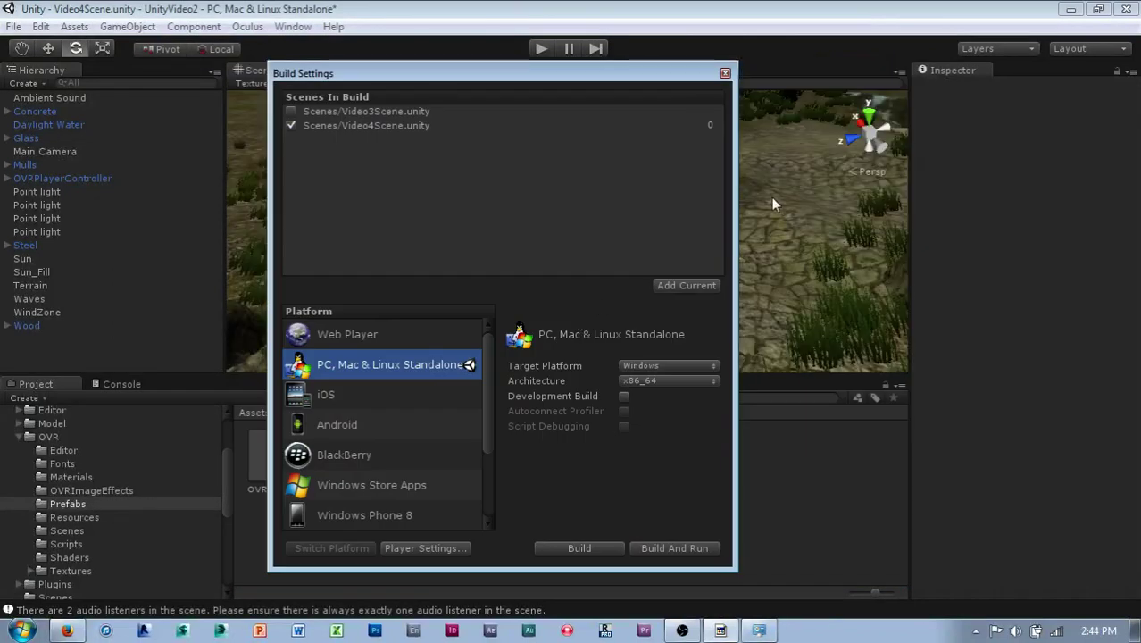
pyautogui.click(725, 74)
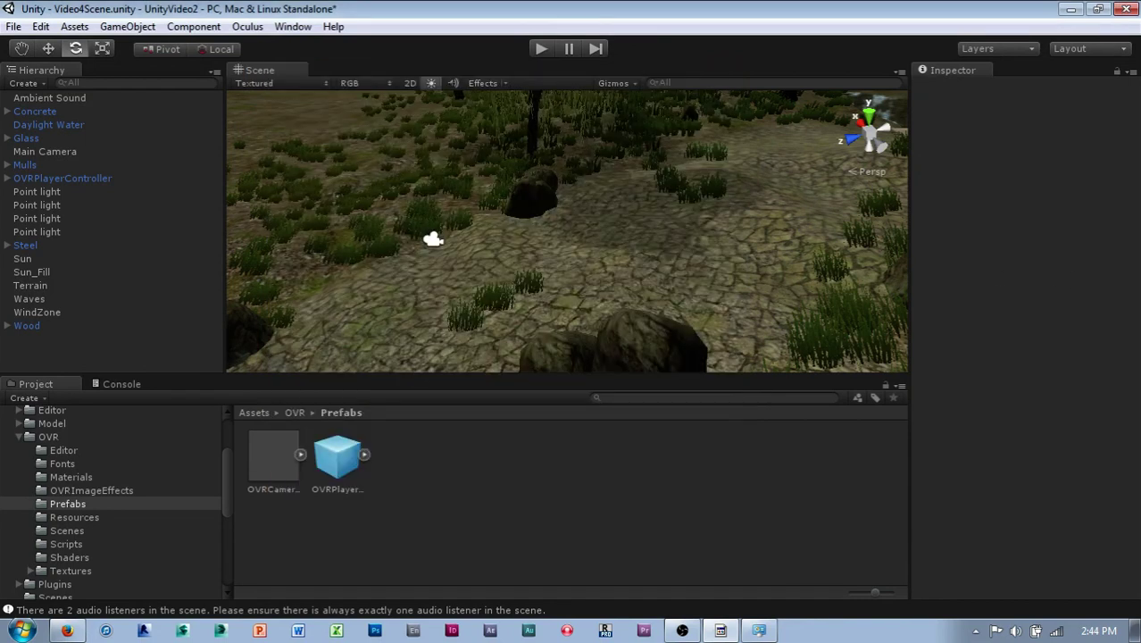